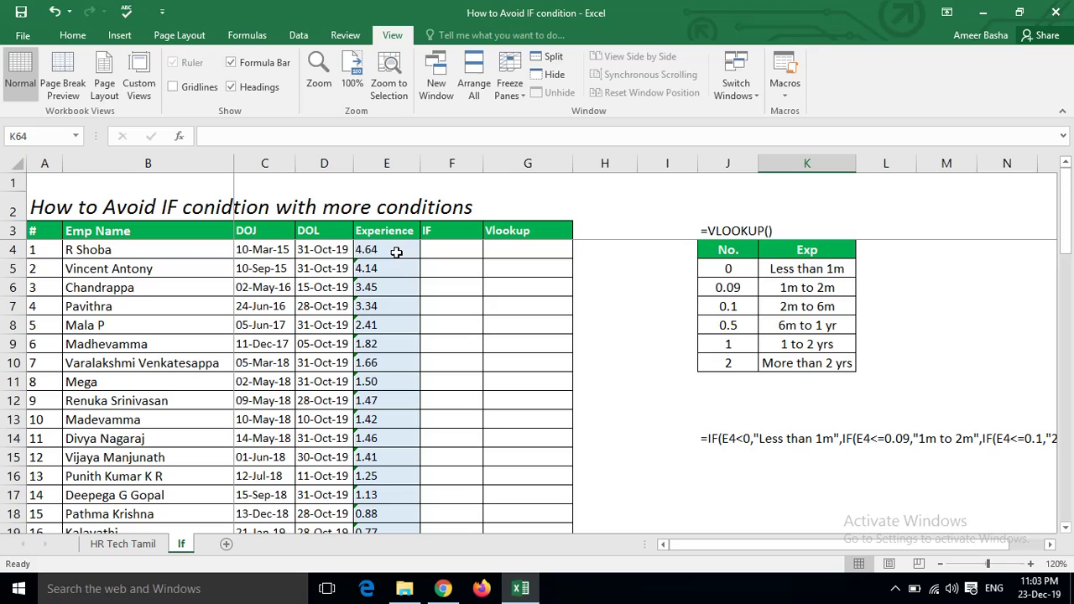
Step: Copy the full nested IF formula text stored in cell J14
{"action": "left_click", "coordinate": [396, 252]}
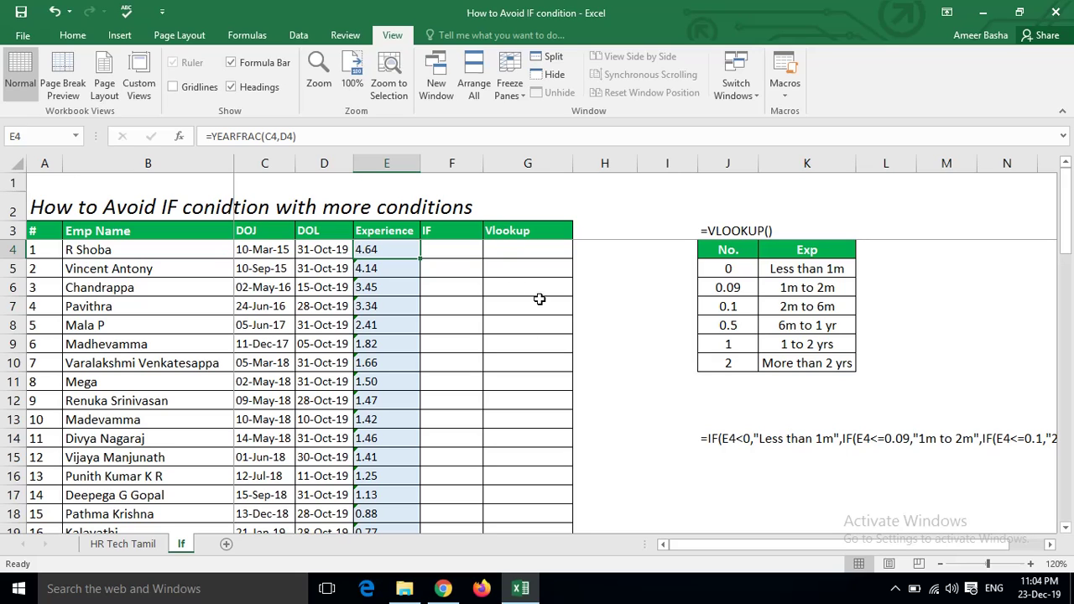
{"action": "left_click", "coordinate": [716, 443]}
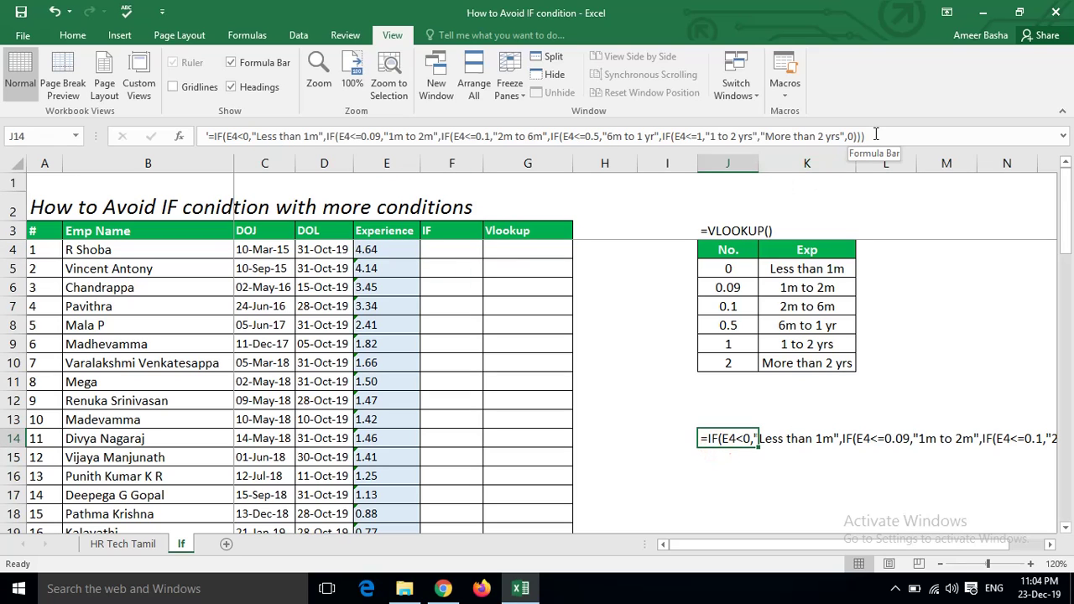
{"action": "left_click_drag", "start_coordinate": [871, 134], "coordinate": [172, 136]}
{"action": "key", "text": "ctrl+c"}
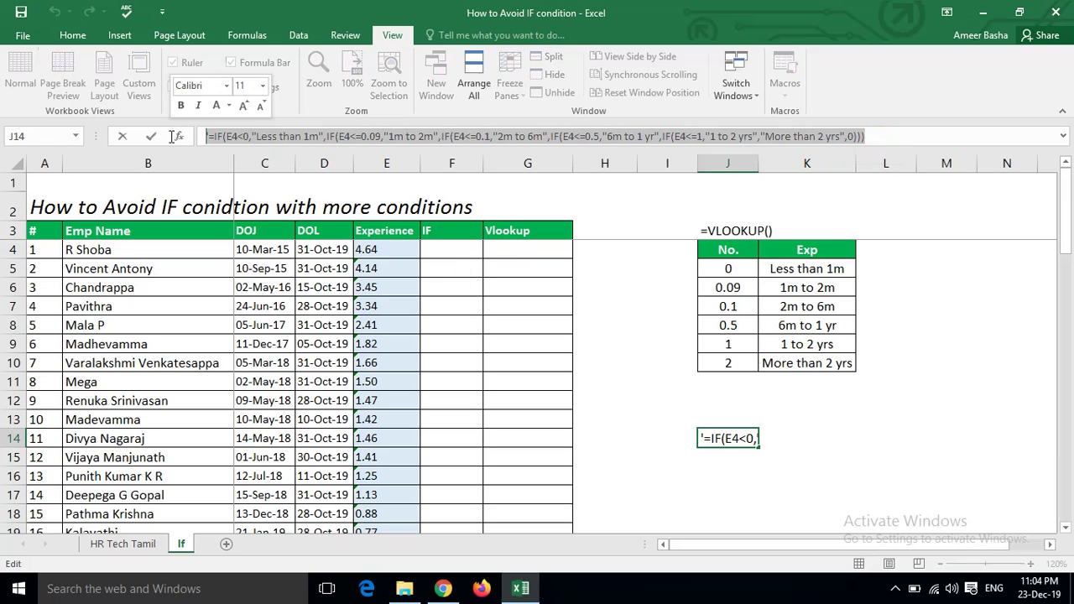
{"action": "key", "text": "Escape"}
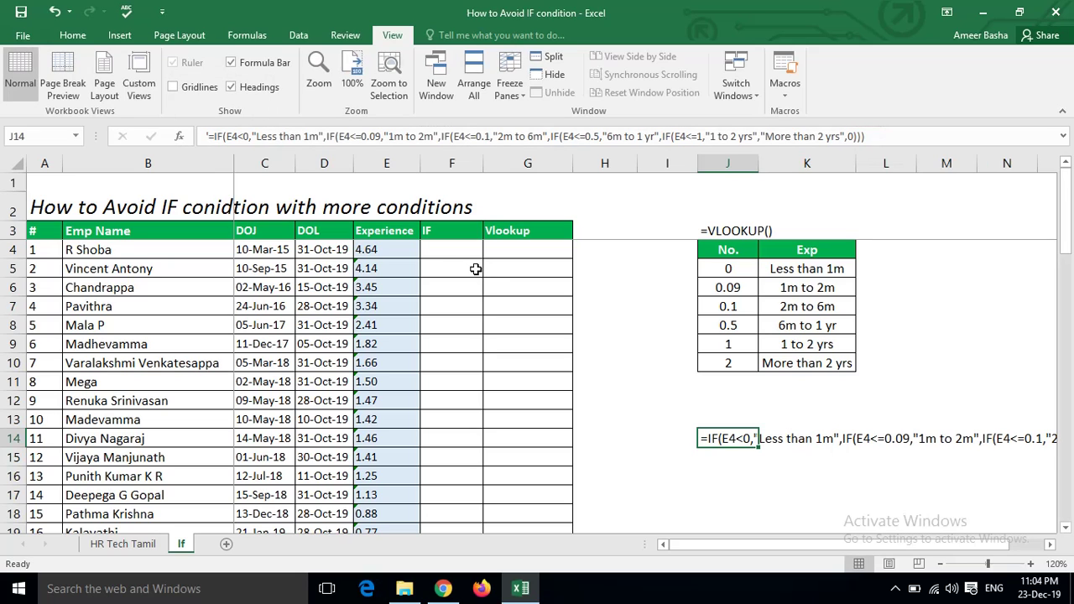
Step: Try to enter the copied nested IF formula in F4 without its leading apostrophe, then discard the entry
{"action": "double_click", "coordinate": [453, 252]}
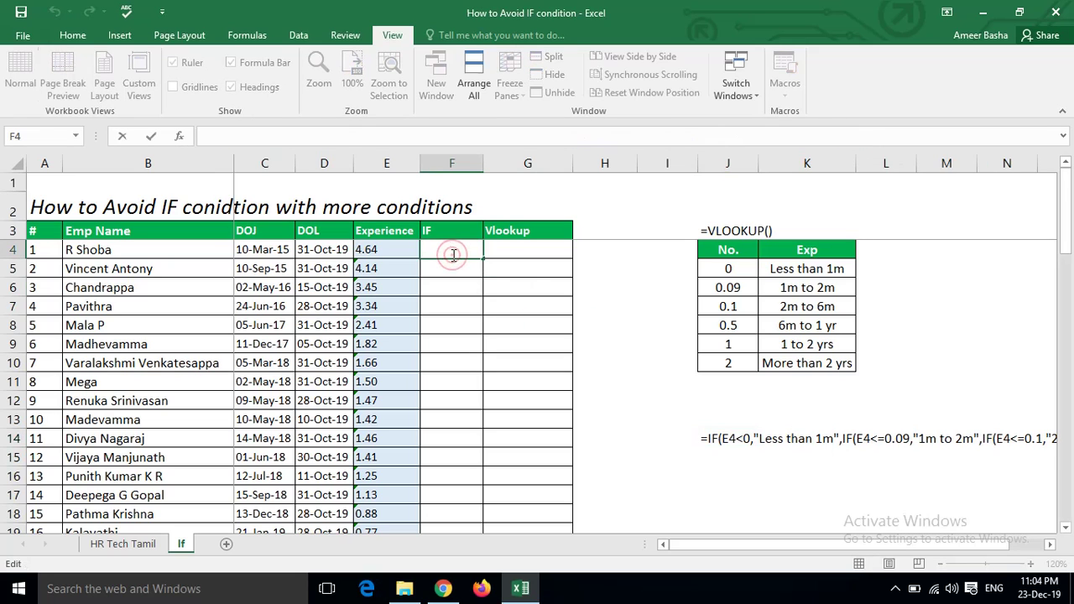
{"action": "key", "text": "ctrl+v"}
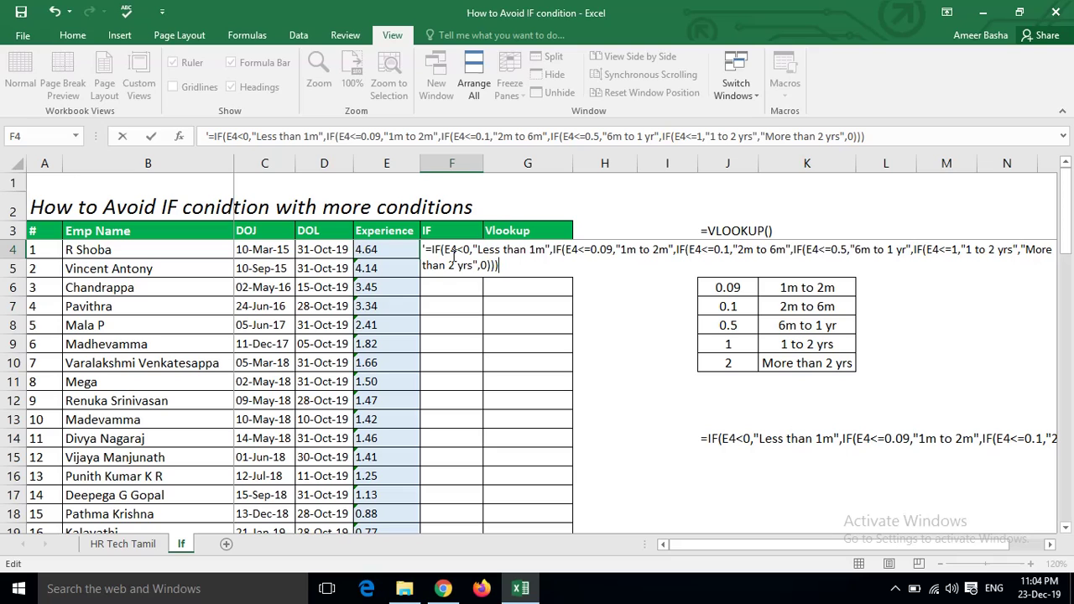
{"action": "key", "text": "Left"}
{"action": "key", "text": "Home"}
{"action": "key", "text": "Delete"}
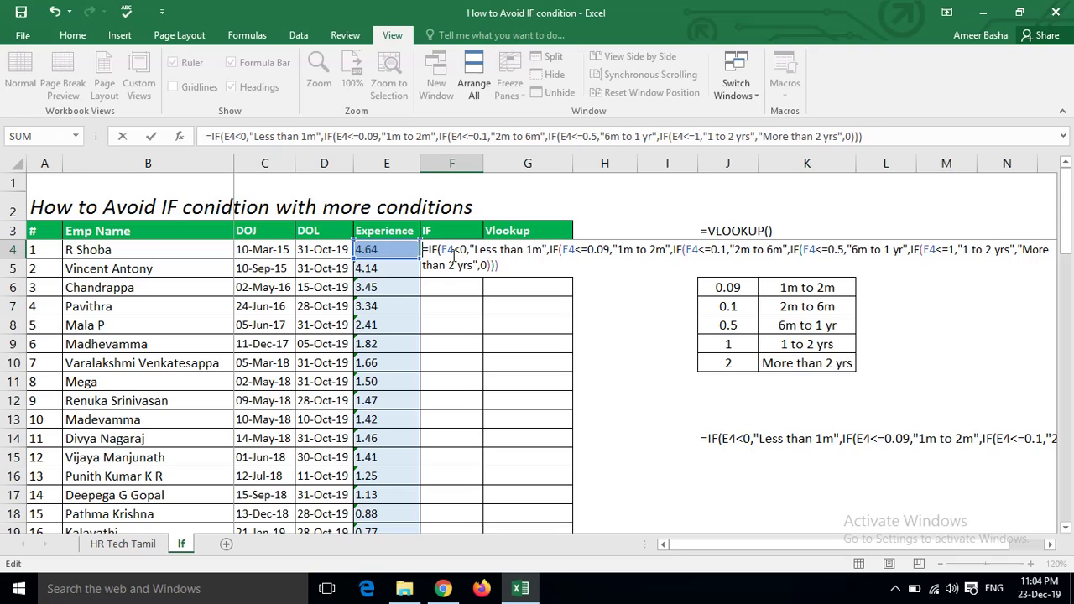
{"action": "key", "text": "Return"}
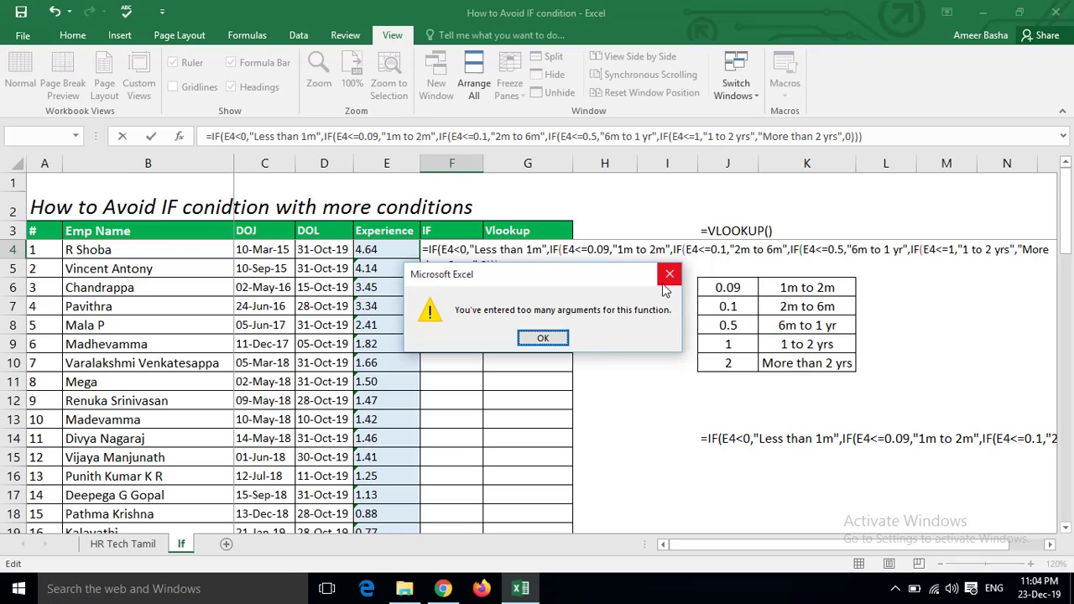
{"action": "left_click", "coordinate": [541, 339]}
{"action": "key", "text": "Return"}
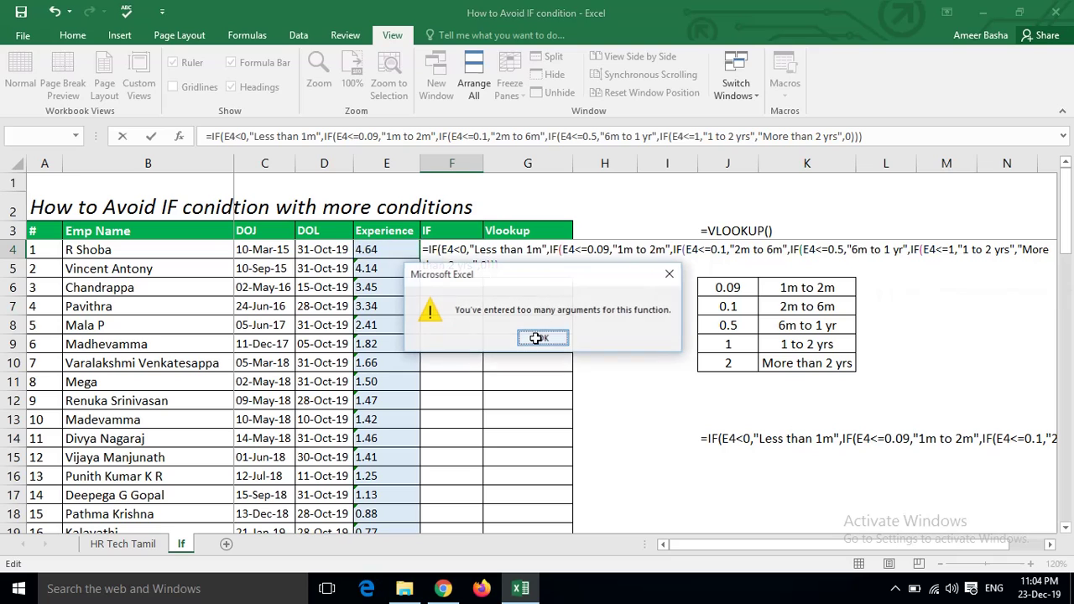
{"action": "left_click", "coordinate": [538, 344]}
{"action": "key", "text": "Escape"}
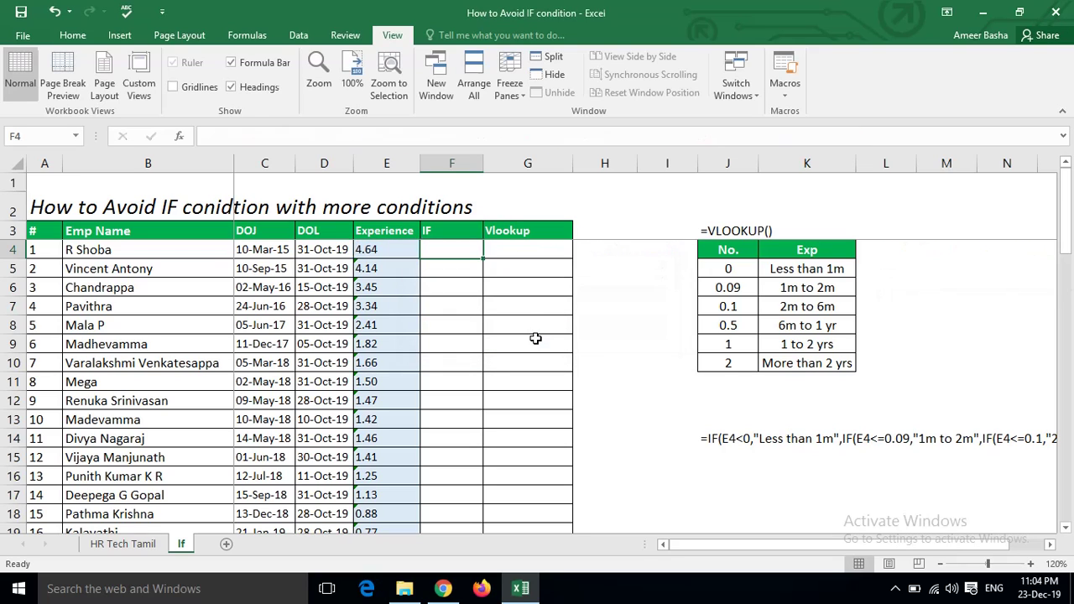
Step: Start a VLOOKUP formula in G4 with the experience value in E4 as the lookup value
{"action": "key", "text": "Right"}
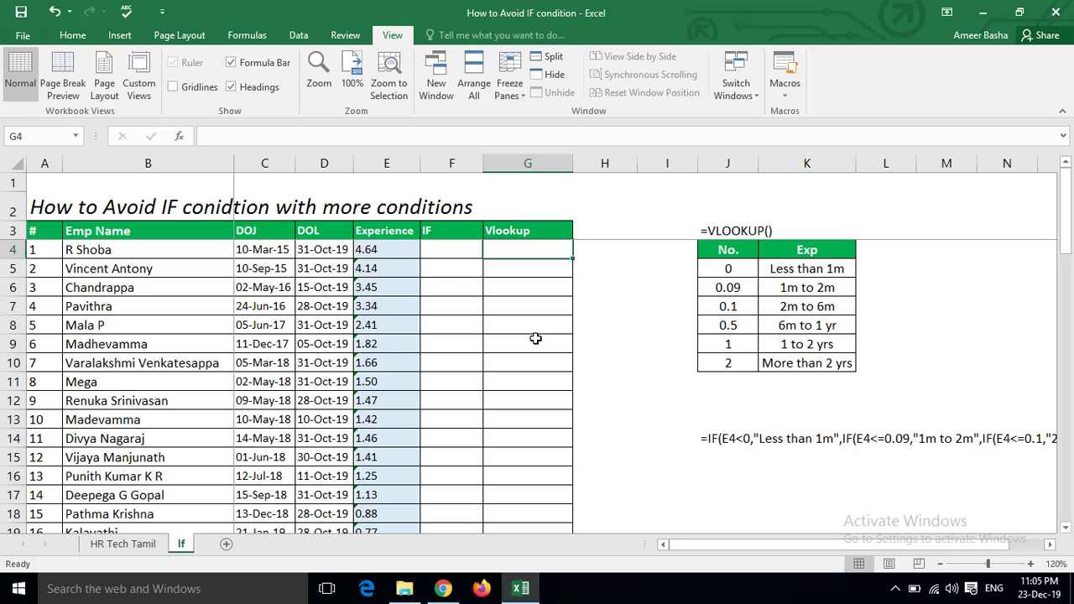
{"action": "type", "text": "=vl"}
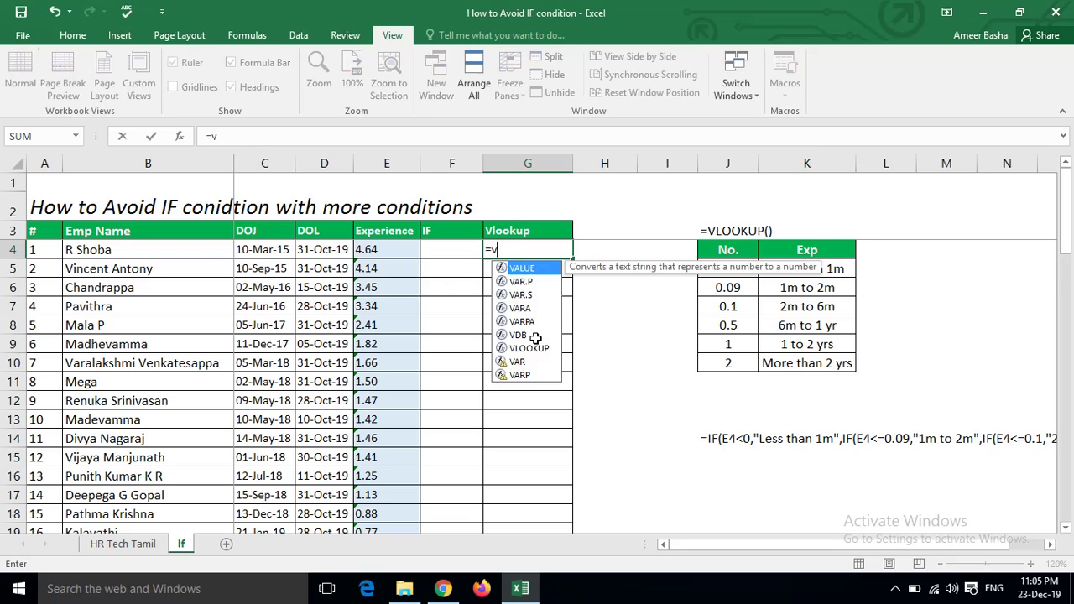
{"action": "key", "text": "Tab"}
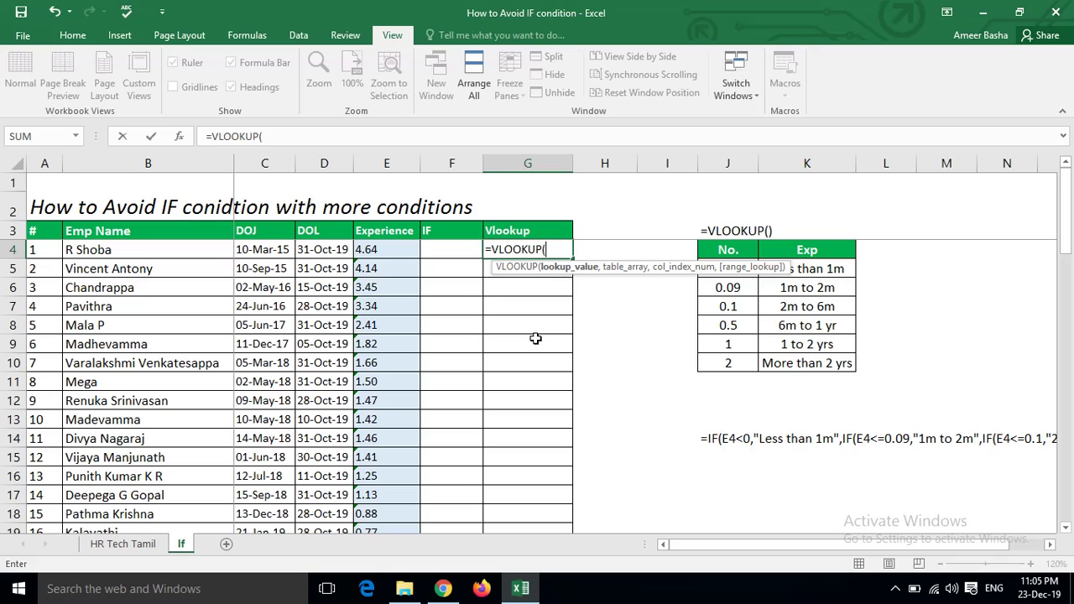
{"action": "key", "text": "Left"}
{"action": "key", "text": "Left"}
{"action": "key", "text": "Right"}
{"action": "key", "text": "Right"}
{"action": "key", "text": "Left"}
{"action": "key", "text": "Left"}
{"action": "key", "text": "Left"}
{"action": "key", "text": "Right"}
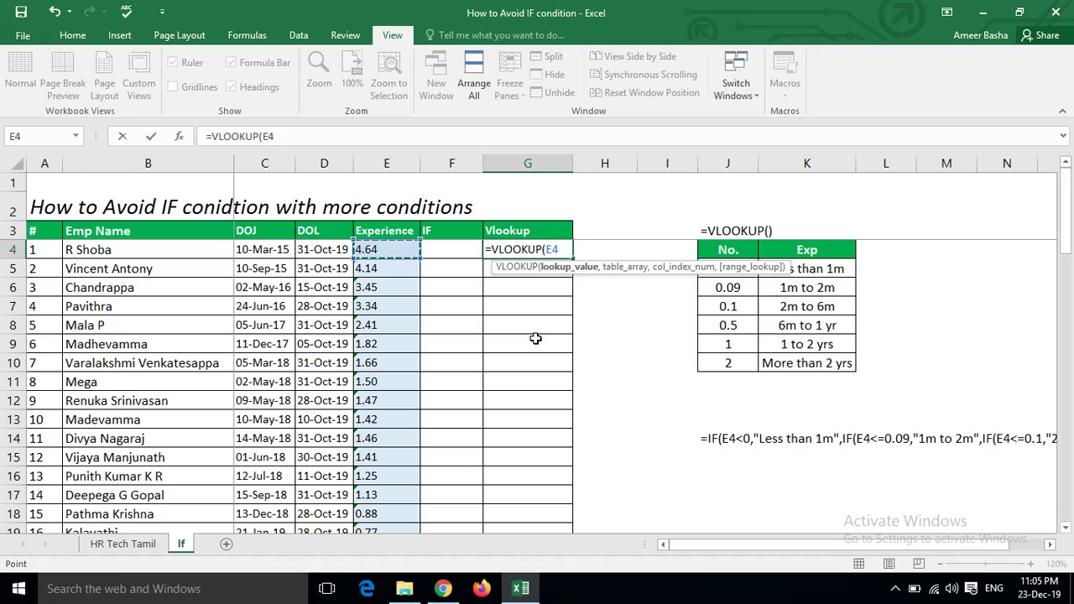
{"action": "type", "text": ","}
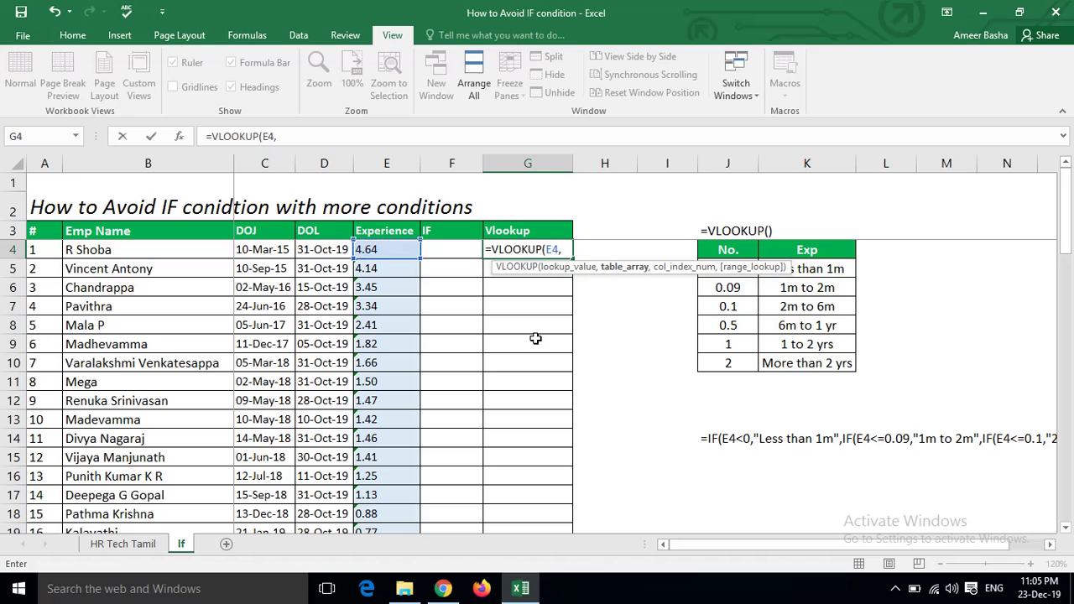
Step: Set the VLOOKUP table array to J5:K10, leaving out the header row
{"action": "left_click_drag", "start_coordinate": [728, 250], "coordinate": [733, 250]}
{"action": "left_click", "coordinate": [734, 250]}
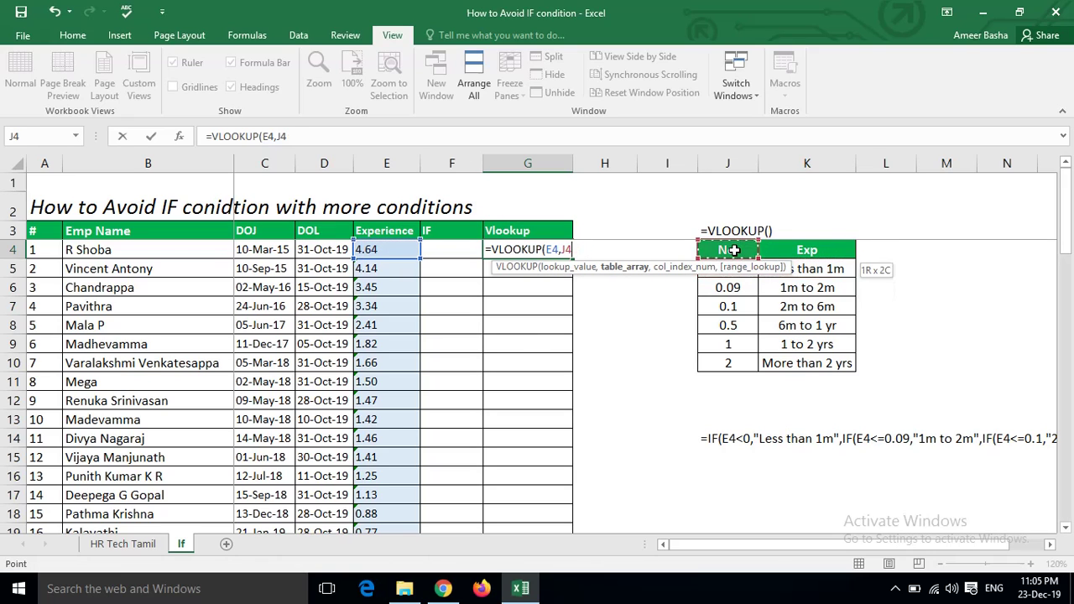
{"action": "key", "text": "ctrl+shift+Right"}
{"action": "key", "text": "ctrl+shift+Down"}
{"action": "key", "text": "Down"}
{"action": "key", "text": "ctrl+shift+Right"}
{"action": "key", "text": "ctrl+shift+Down"}
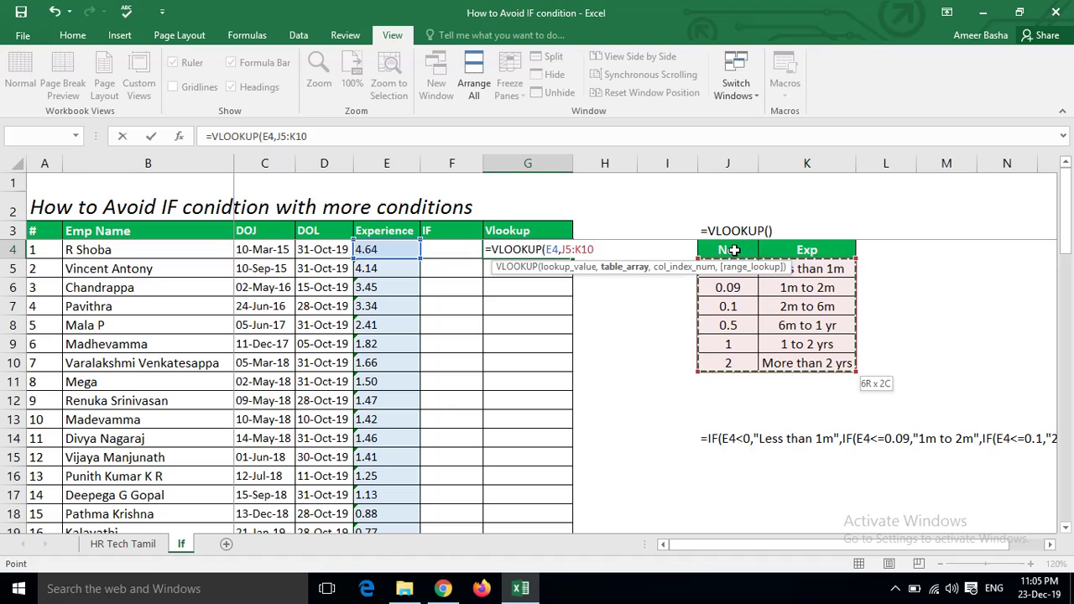
{"action": "type", "text": ","}
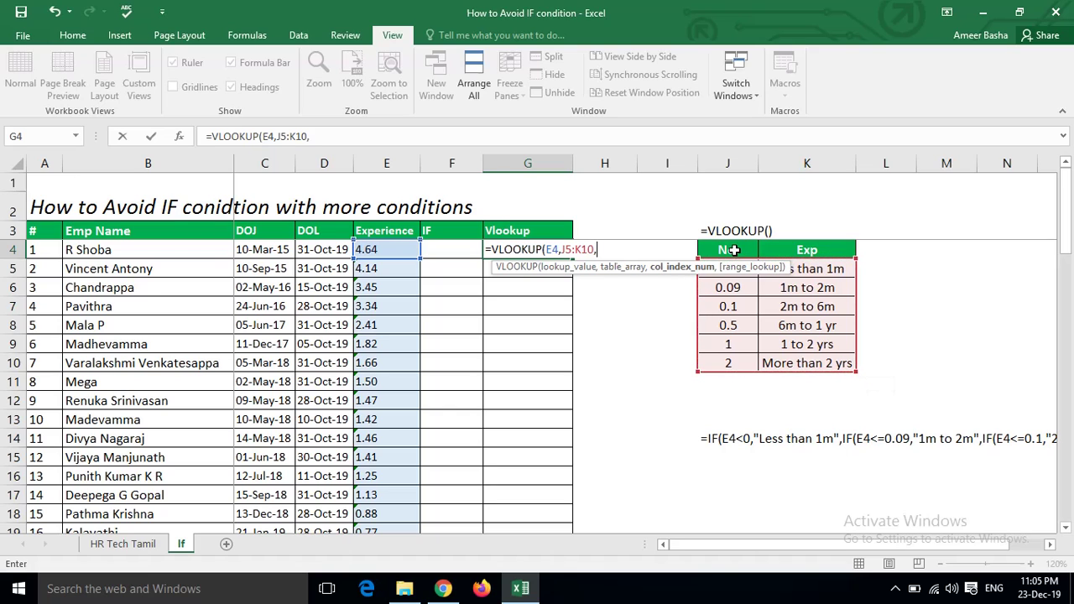
Step: Complete the G4 formula with column index 2 and FALSE for an exact match
{"action": "type", "text": "2,"}
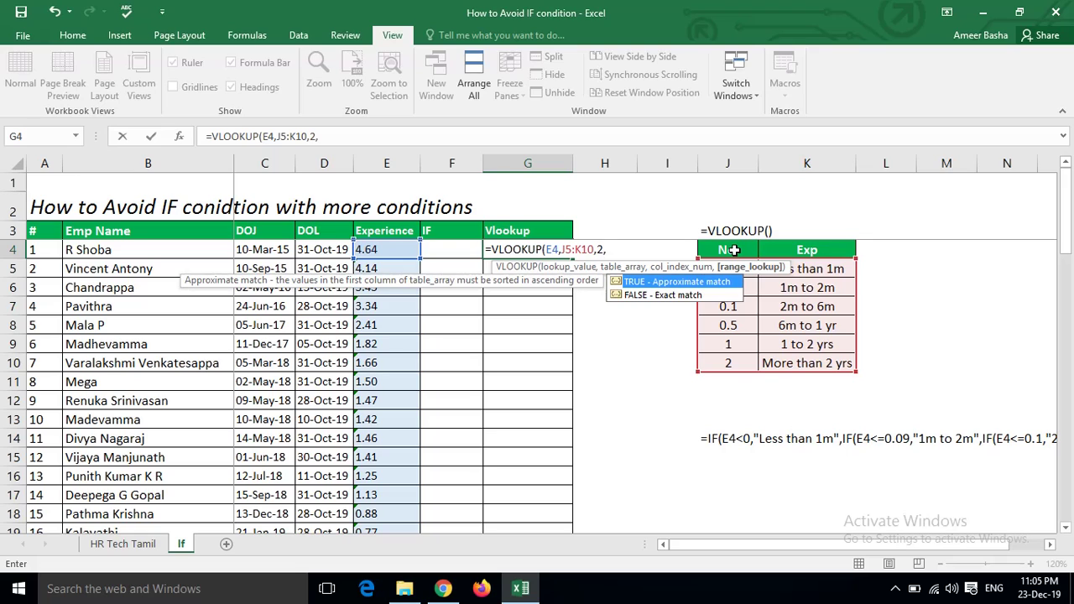
{"action": "key", "text": "Down"}
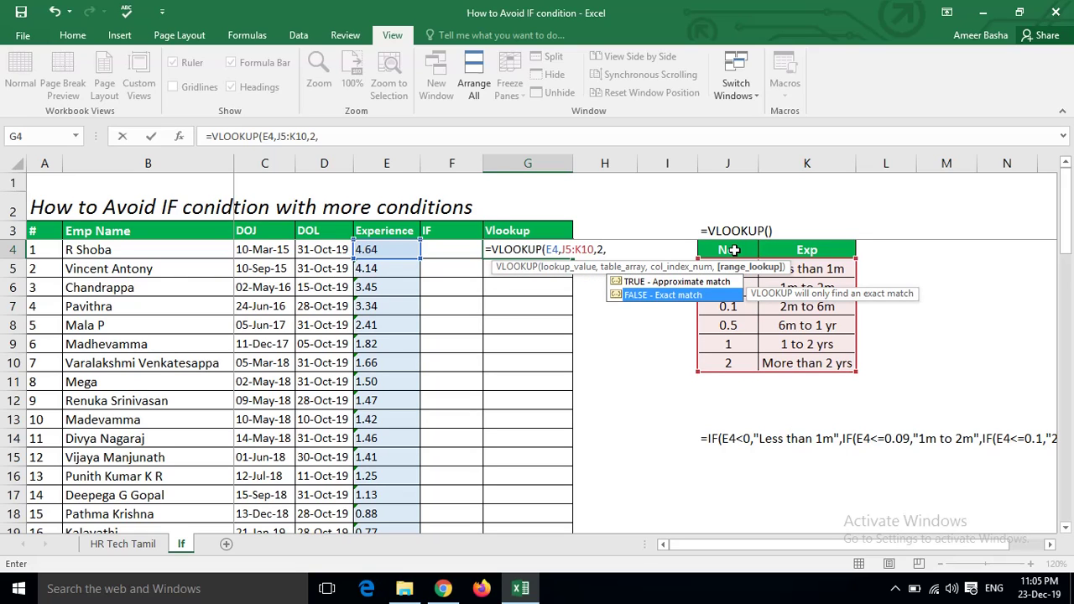
{"action": "key", "text": "Tab"}
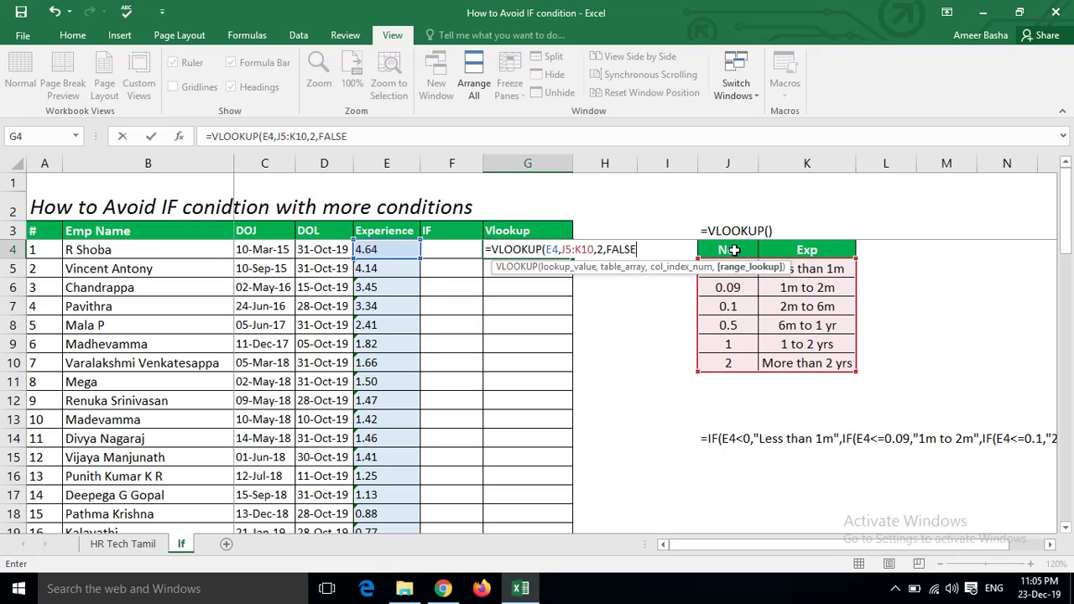
{"action": "type", "text": ")"}
{"action": "key", "text": "Return"}
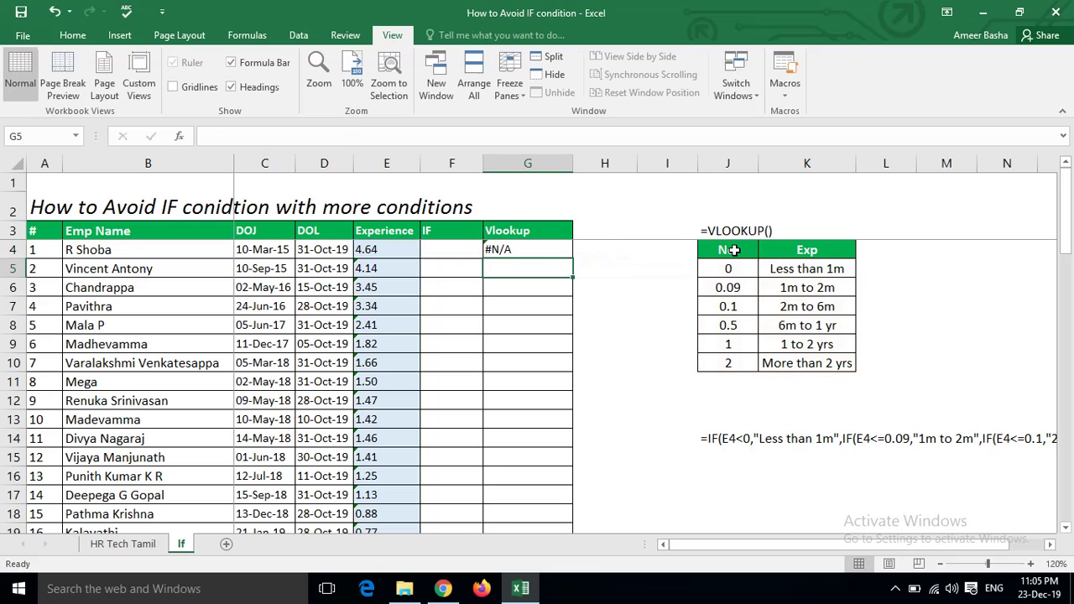
Step: Copy the VLOOKUP formula from G4 down through G9
{"action": "key", "text": "Up"}
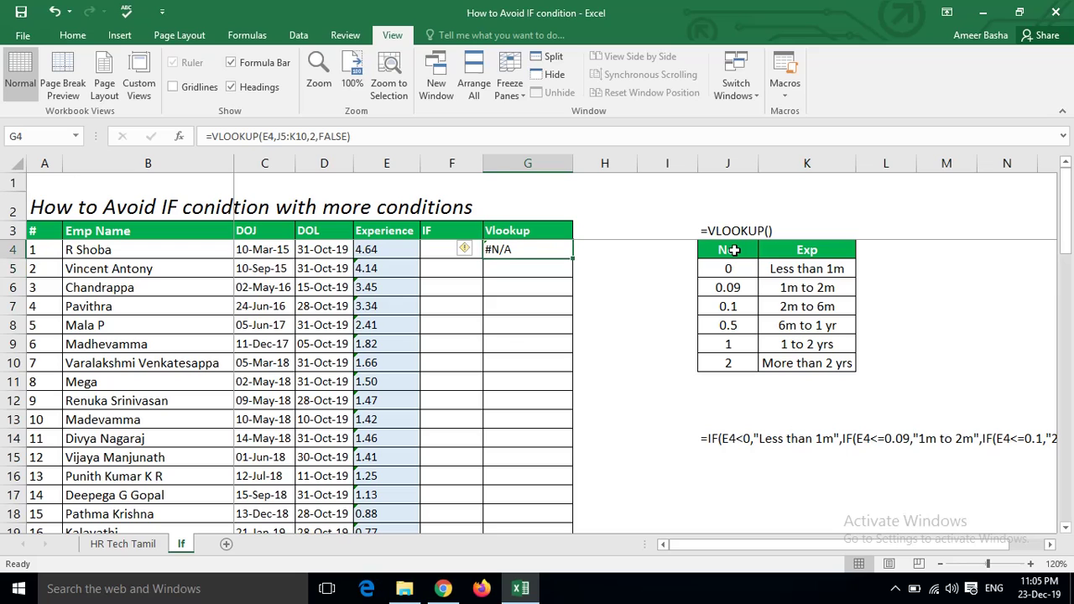
{"action": "key", "text": "ctrl+c"}
{"action": "key", "text": "shift+Down"}
{"action": "key", "text": "shift+Down"}
{"action": "key", "text": "shift+Down"}
{"action": "key", "text": "shift+Down"}
{"action": "key", "text": "shift+Down"}
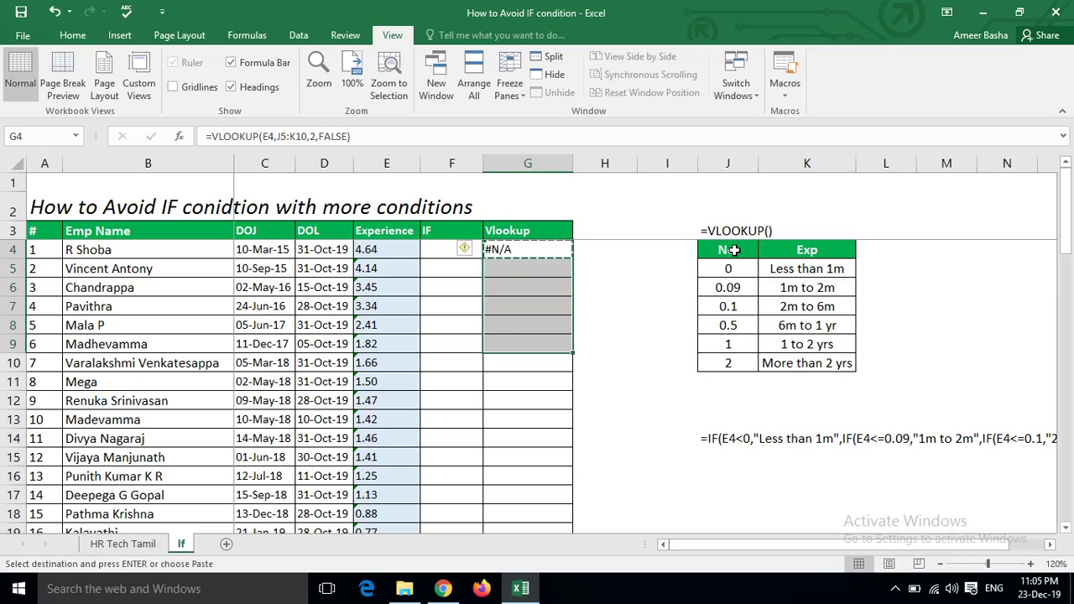
{"action": "key", "text": "Return"}
{"action": "key", "text": "Down"}
{"action": "key", "text": "Up"}
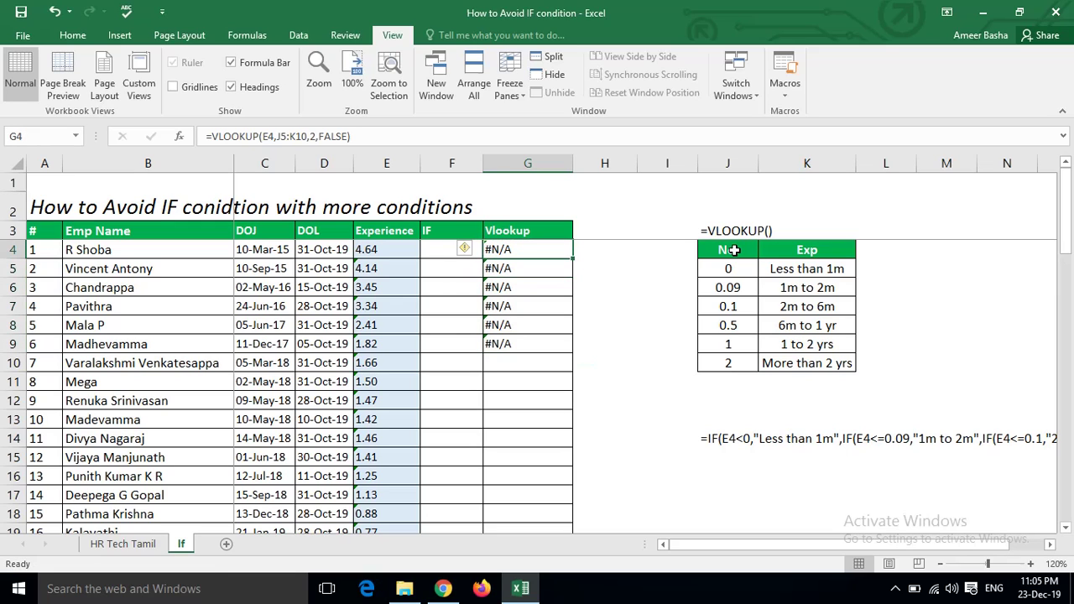
Step: Compare the experience value in E4 with the threshold numbers in J5:J10 of the lookup table
{"action": "key", "text": "Left"}
{"action": "key", "text": "Left"}
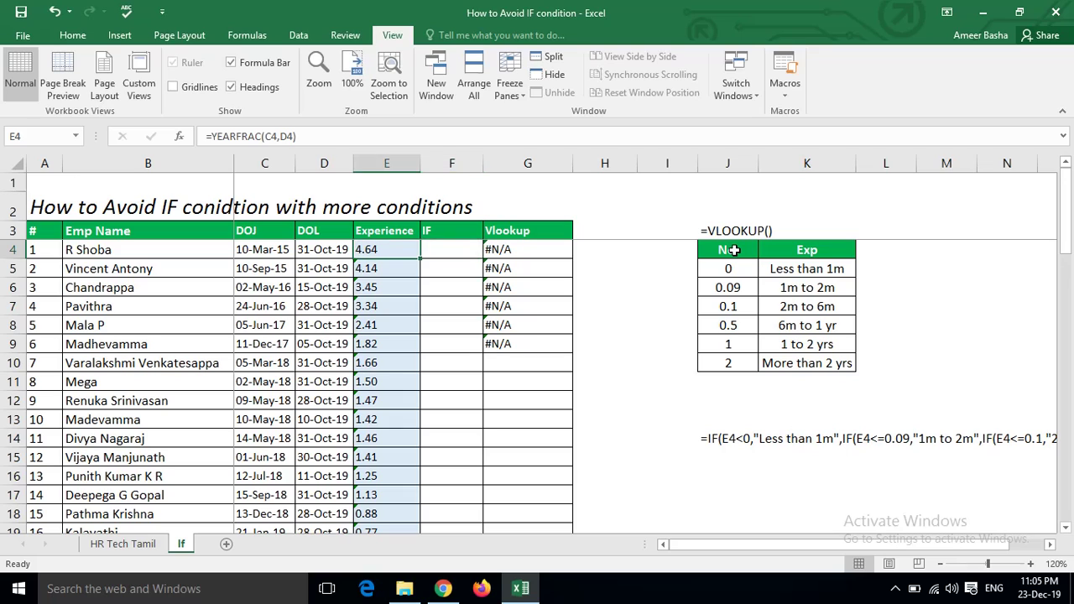
{"action": "key", "text": "Right"}
{"action": "key", "text": "Right"}
{"action": "key", "text": "Right"}
{"action": "key", "text": "Right"}
{"action": "key", "text": "Right"}
{"action": "key", "text": "Down"}
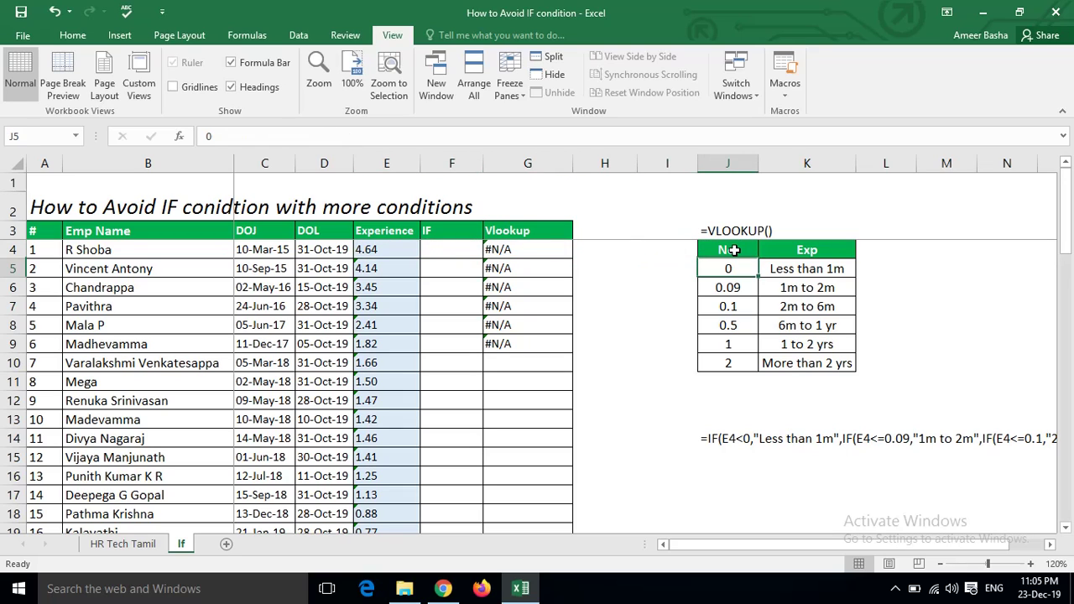
{"action": "key", "text": "Down"}
{"action": "key", "text": "Down"}
{"action": "key", "text": "Down"}
{"action": "key", "text": "Down"}
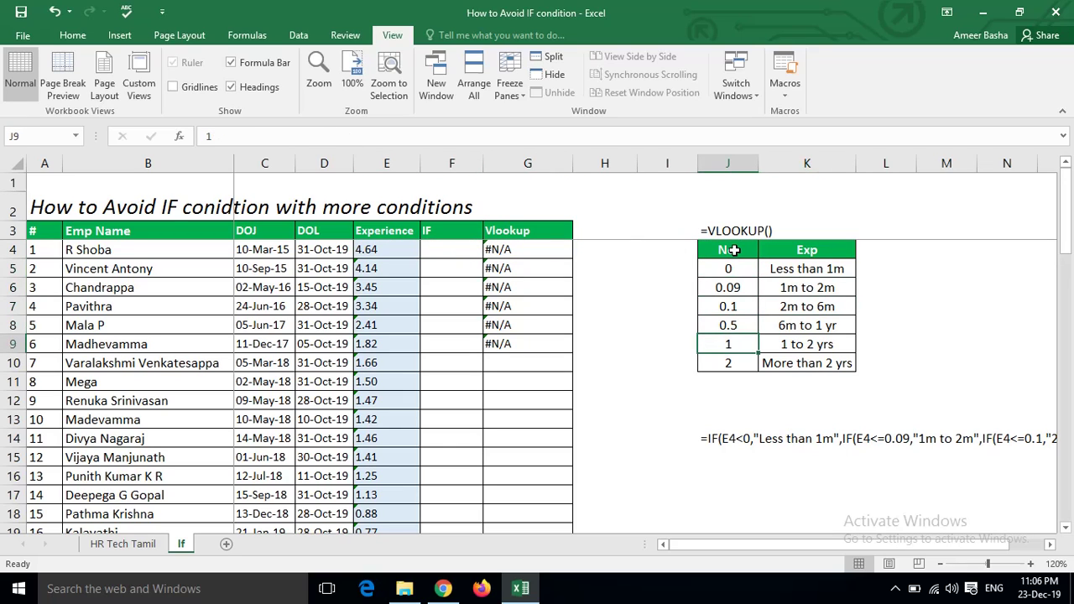
{"action": "key", "text": "Down"}
{"action": "key", "text": "Right"}
{"action": "key", "text": "Left"}
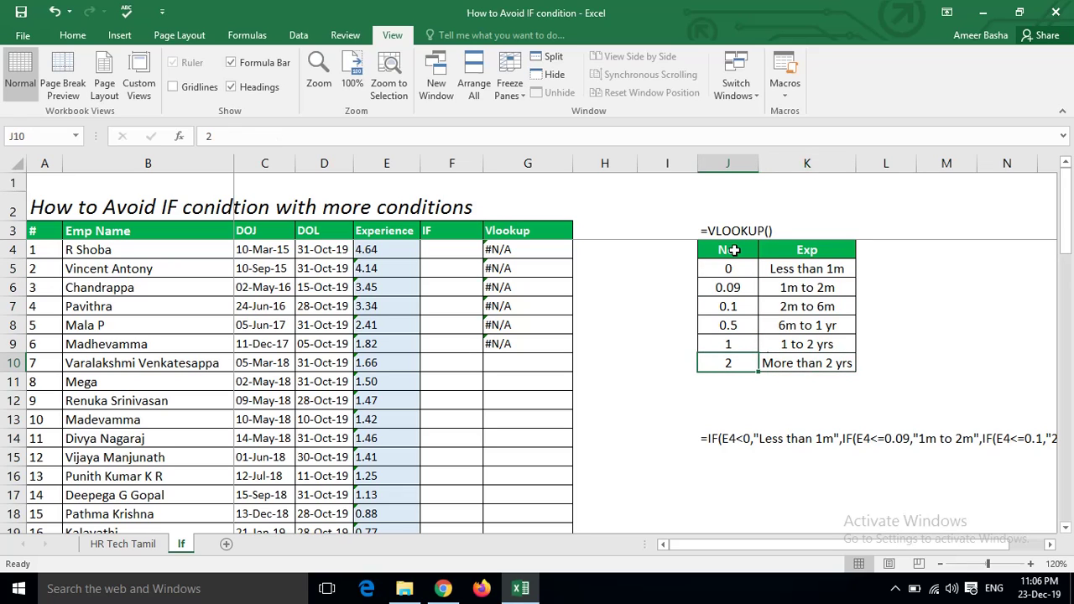
Step: Change the range lookup argument of the VLOOKUP in G4 to TRUE for an approximate match
{"action": "key", "text": "Up"}
{"action": "key", "text": "Left"}
{"action": "key", "text": "Left"}
{"action": "key", "text": "Left"}
{"action": "key", "text": "Up"}
{"action": "key", "text": "Up"}
{"action": "key", "text": "Up"}
{"action": "key", "text": "Up"}
{"action": "key", "text": "Up"}
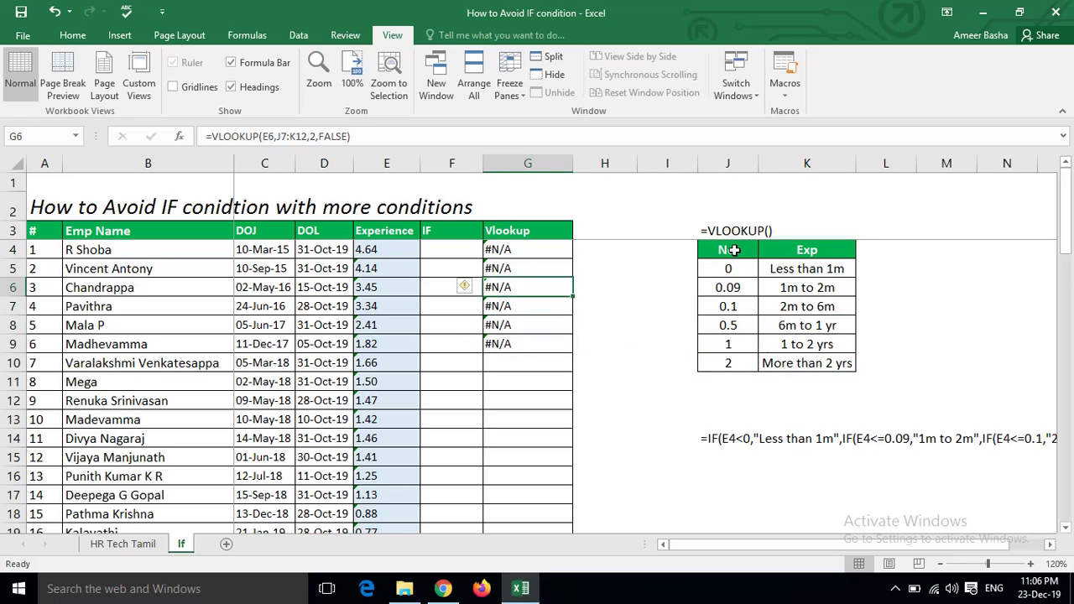
{"action": "key", "text": "F2"}
{"action": "key", "text": "Left"}
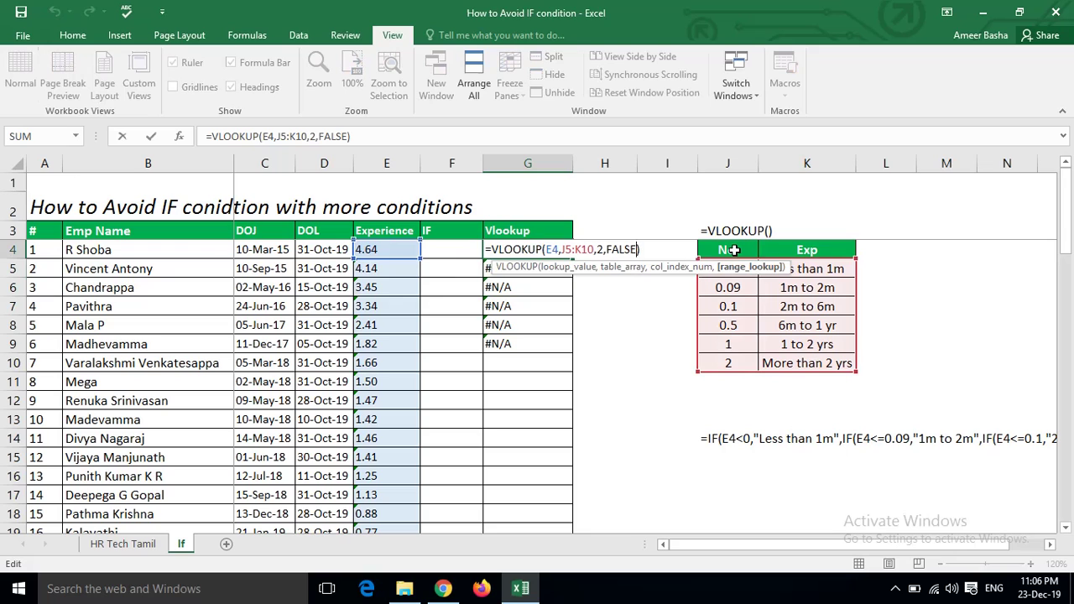
{"action": "key", "text": "BackSpace"}
{"action": "key", "text": "BackSpace"}
{"action": "key", "text": "BackSpace"}
{"action": "key", "text": "BackSpace"}
{"action": "key", "text": "BackSpace"}
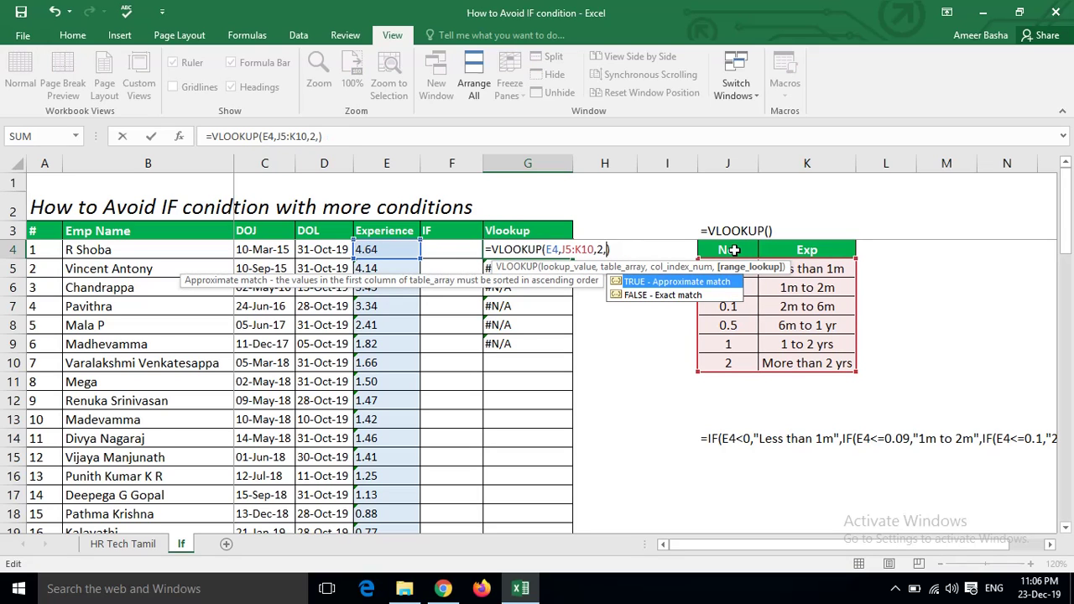
{"action": "key", "text": "Tab"}
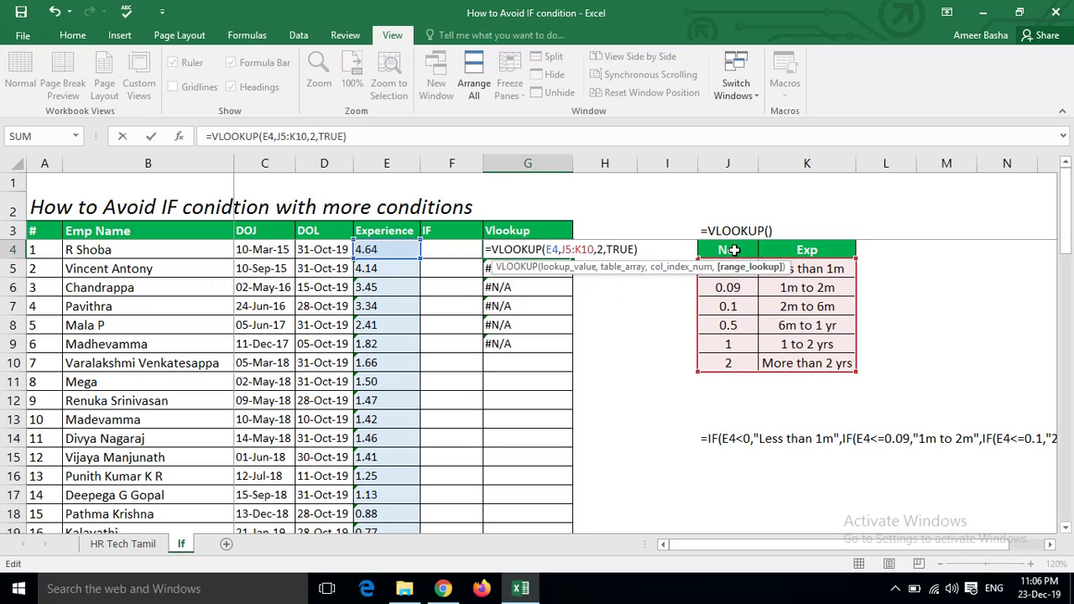
{"action": "key", "text": "Return"}
{"action": "key", "text": "Up"}
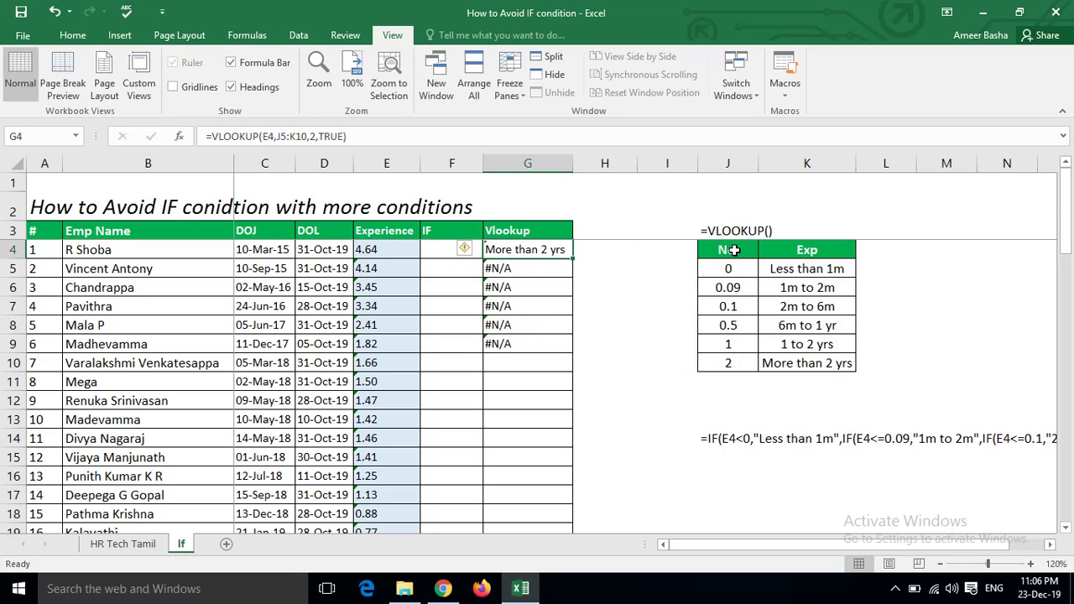
Step: Copy the approximate-match VLOOKUP formula from G4 down through G9
{"action": "key", "text": "Down"}
{"action": "key", "text": "Up"}
{"action": "key", "text": "ctrl+c"}
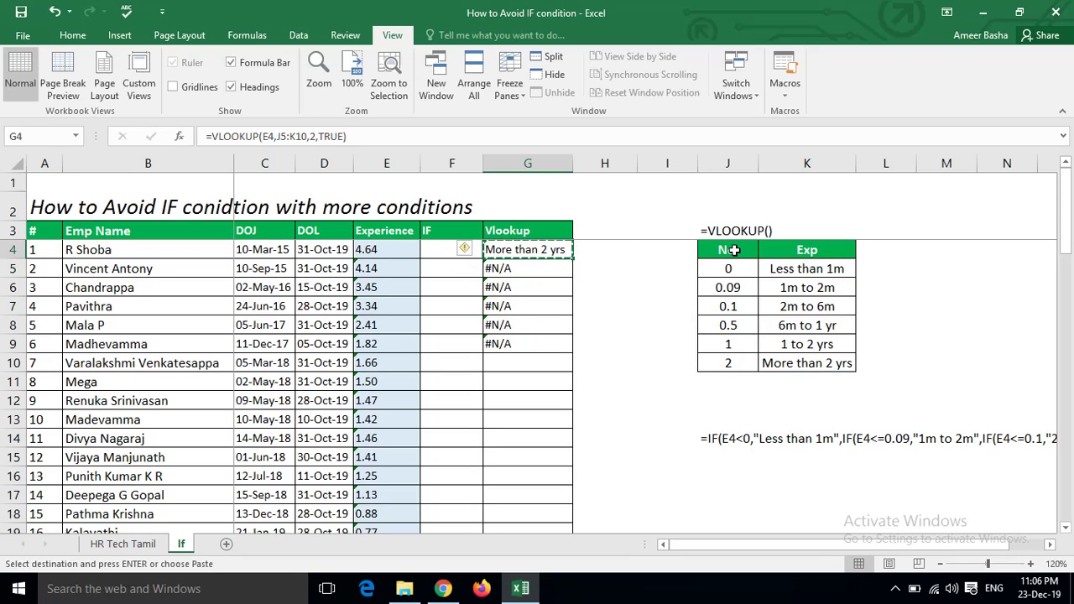
{"action": "key", "text": "shift+Down"}
{"action": "key", "text": "shift+Down"}
{"action": "key", "text": "shift+Down"}
{"action": "key", "text": "shift+Down"}
{"action": "key", "text": "shift+Down"}
{"action": "key", "text": "Return"}
Step: Copy the VLOOKUP formula from G8 down through G14
{"action": "key", "text": "Down"}
{"action": "key", "text": "Down"}
{"action": "key", "text": "Down"}
{"action": "key", "text": "Down"}
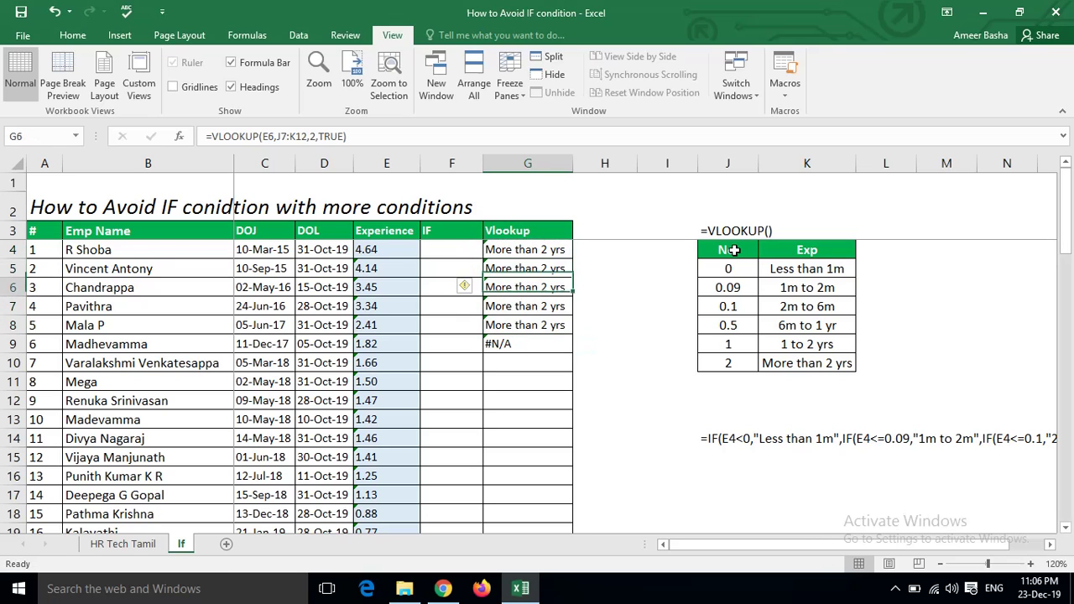
{"action": "key", "text": "ctrl+c"}
{"action": "key", "text": "shift+Down"}
{"action": "key", "text": "shift+Down"}
{"action": "key", "text": "shift+Down"}
{"action": "key", "text": "shift+Down"}
{"action": "key", "text": "shift+Down"}
{"action": "key", "text": "shift+Down"}
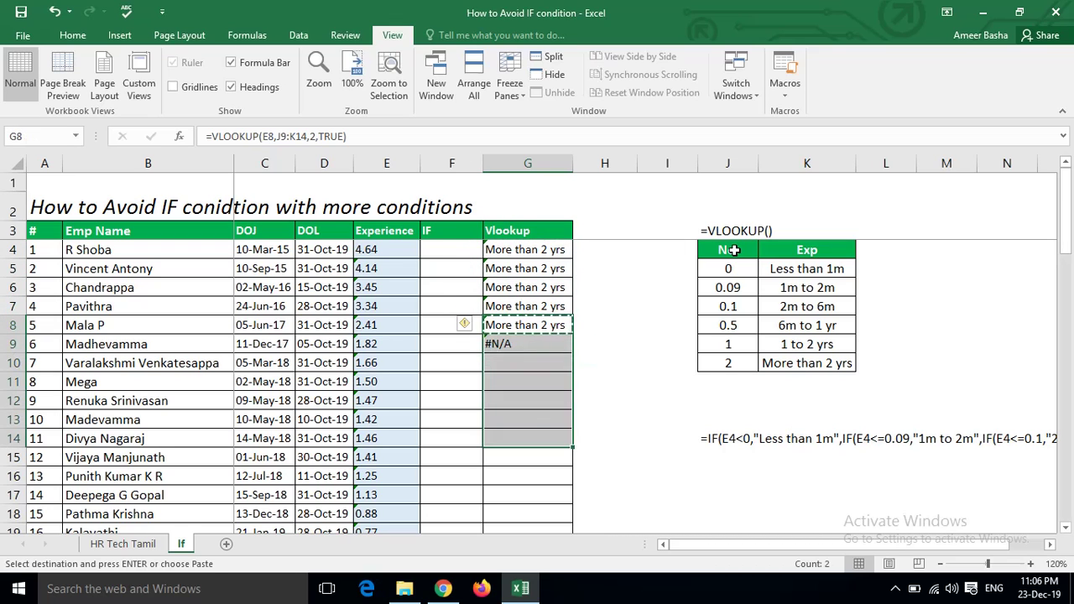
{"action": "key", "text": "Return"}
Step: Examine which table range the VLOOKUP formulas refer to, going from G9 up to G4
{"action": "key", "text": "Down"}
{"action": "key", "text": "F2"}
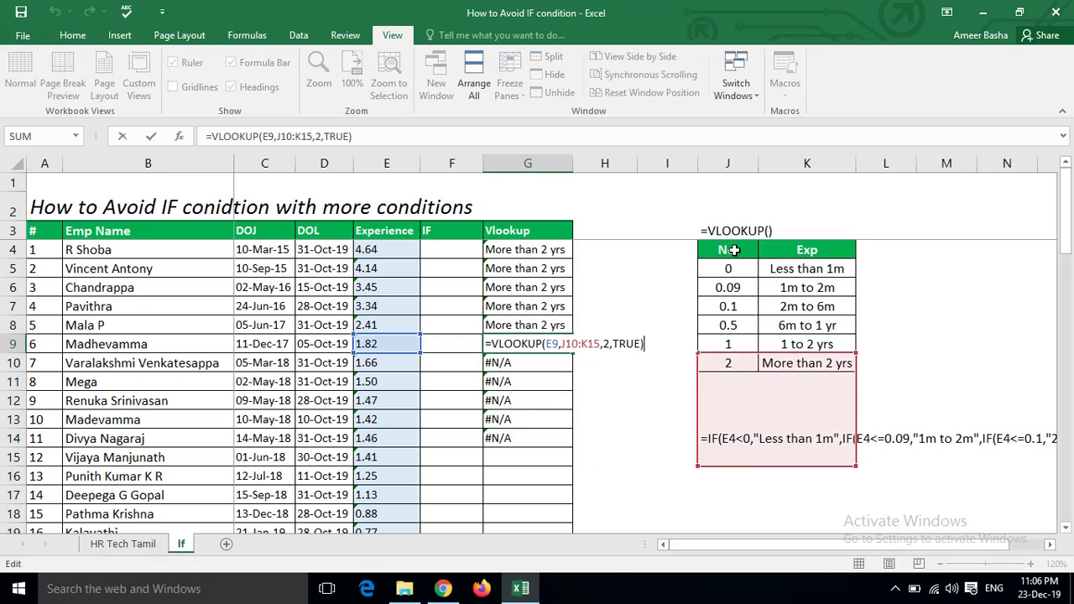
{"action": "key", "text": "Escape"}
{"action": "key", "text": "Up"}
{"action": "key", "text": "F2"}
{"action": "key", "text": "Escape"}
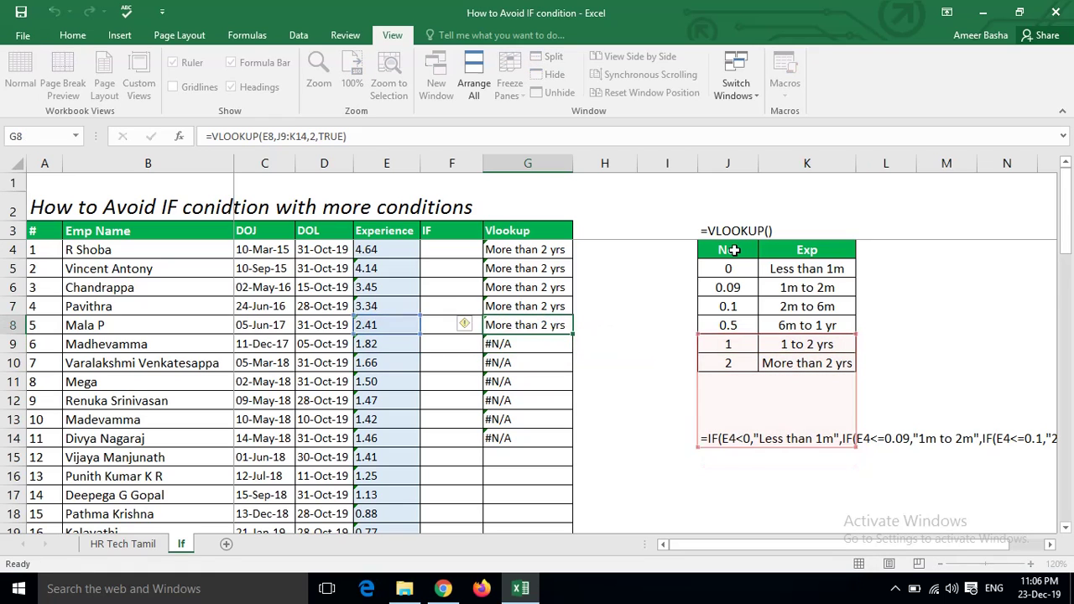
{"action": "key", "text": "Up"}
{"action": "key", "text": "Up"}
{"action": "key", "text": "F2"}
{"action": "key", "text": "Escape"}
{"action": "key", "text": "Up"}
{"action": "key", "text": "F2"}
{"action": "key", "text": "Escape"}
{"action": "key", "text": "Up"}
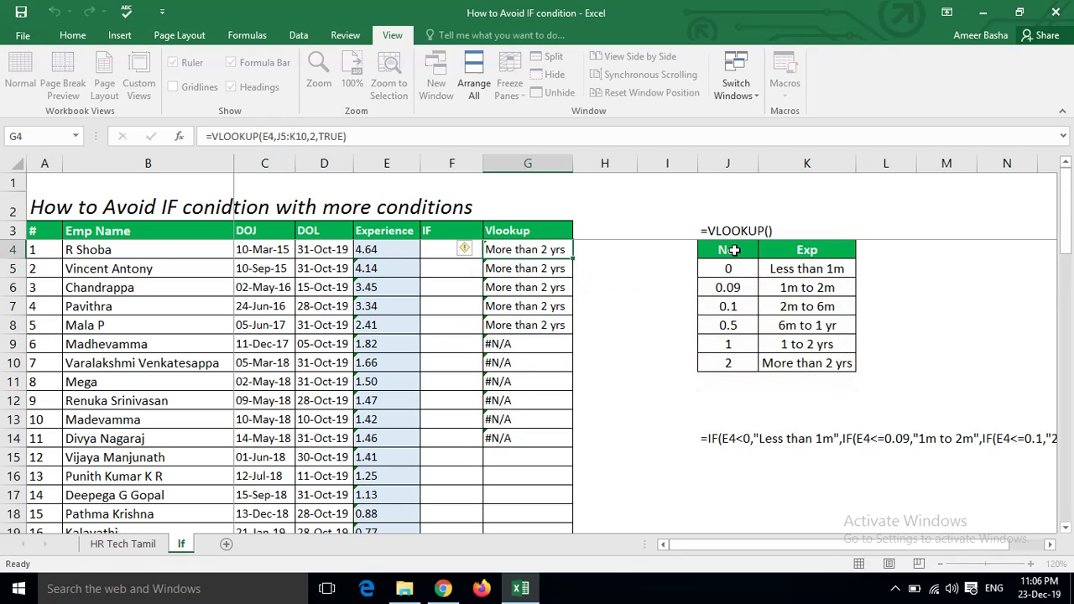
{"action": "key", "text": "F2"}
{"action": "key", "text": "Escape"}
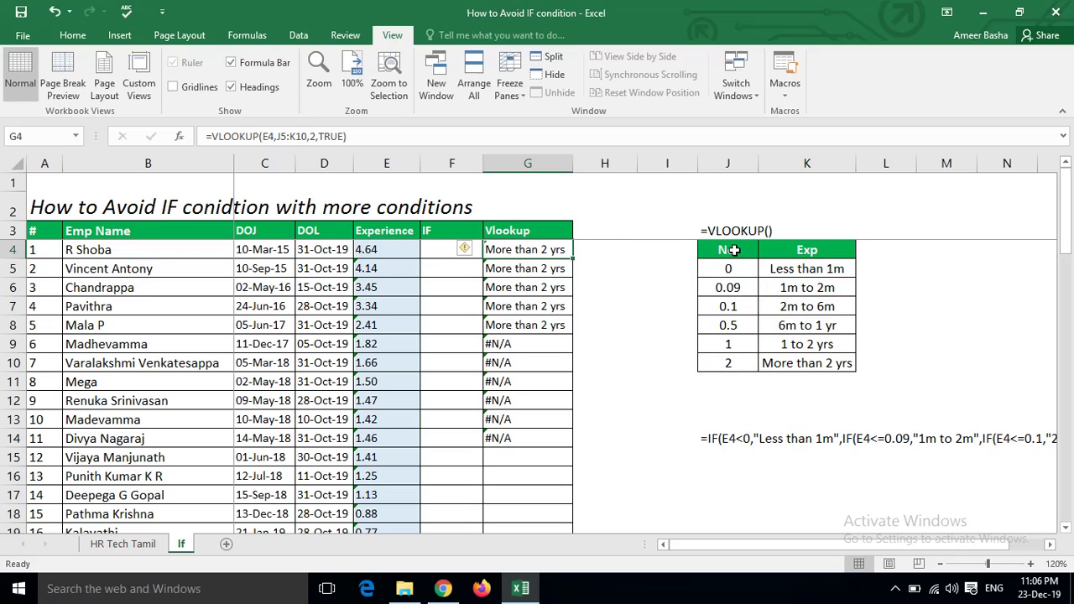
Step: Make the table array in the G4 VLOOKUP formula absolute as $J$5:$K$10
{"action": "key", "text": "F2"}
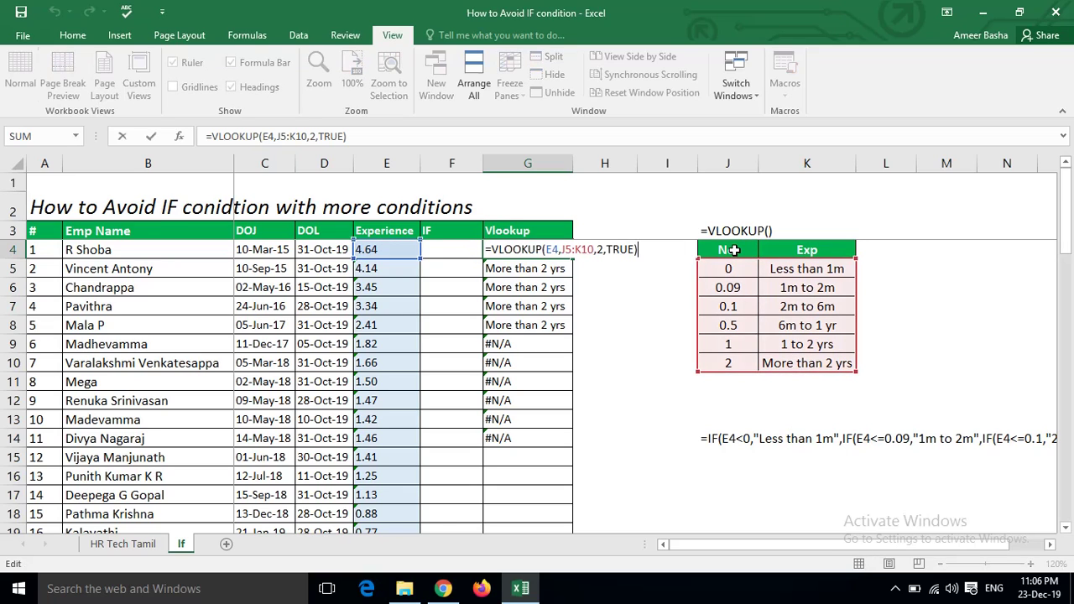
{"action": "key", "text": "Left"}
{"action": "key", "text": "Left"}
{"action": "key", "text": "Left"}
{"action": "key", "text": "Left"}
{"action": "key", "text": "Left"}
{"action": "key", "text": "Left"}
{"action": "key", "text": "Left"}
{"action": "key", "text": "Left"}
{"action": "key", "text": "Left"}
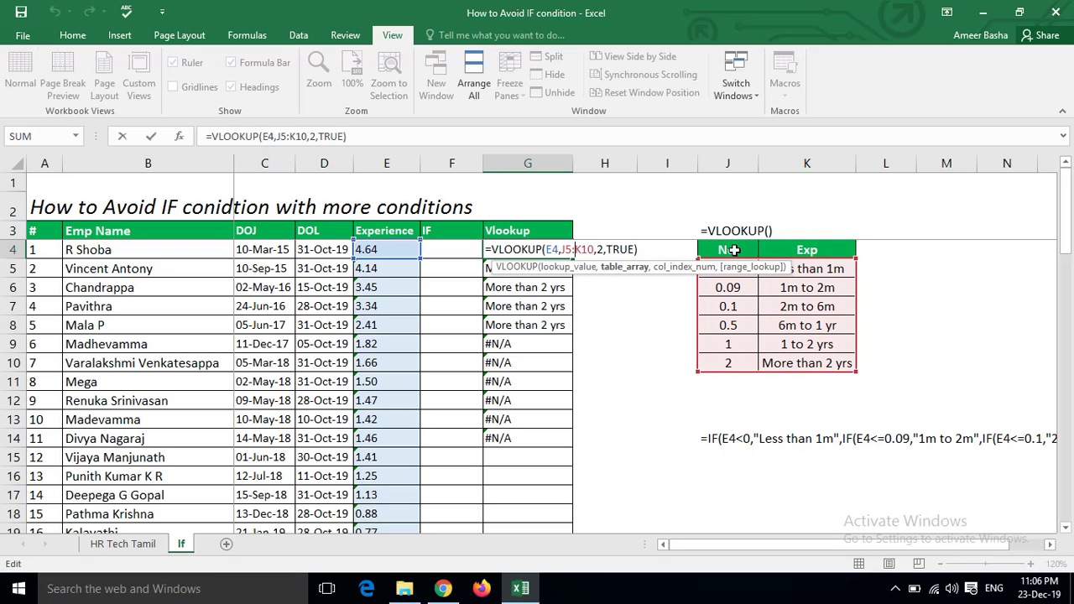
{"action": "key", "text": "Left"}
{"action": "key", "text": "Left"}
{"action": "key", "text": "Left"}
{"action": "key", "text": "Left"}
{"action": "key", "text": "Left"}
{"action": "key", "text": "F4"}
{"action": "key", "text": "Right"}
{"action": "key", "text": "Right"}
{"action": "key", "text": "Right"}
{"action": "key", "text": "Right"}
{"action": "key", "text": "F4"}
{"action": "key", "text": "Return"}
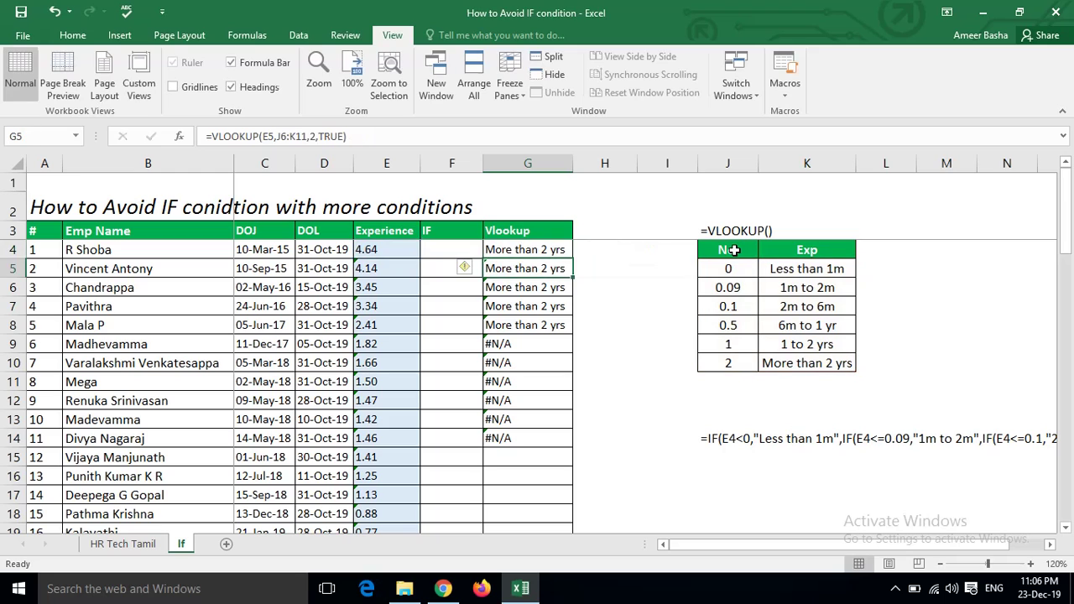
Step: Copy the G4 formula with the absolute table range down through G14
{"action": "key", "text": "Up"}
{"action": "key", "text": "ctrl+c"}
{"action": "key", "text": "shift+Down"}
{"action": "key", "text": "shift+Down"}
{"action": "key", "text": "shift+Down"}
{"action": "key", "text": "shift+Down"}
{"action": "key", "text": "shift+Down"}
{"action": "key", "text": "shift+Down"}
{"action": "key", "text": "shift+Down"}
{"action": "key", "text": "shift+Down"}
{"action": "key", "text": "shift+Down"}
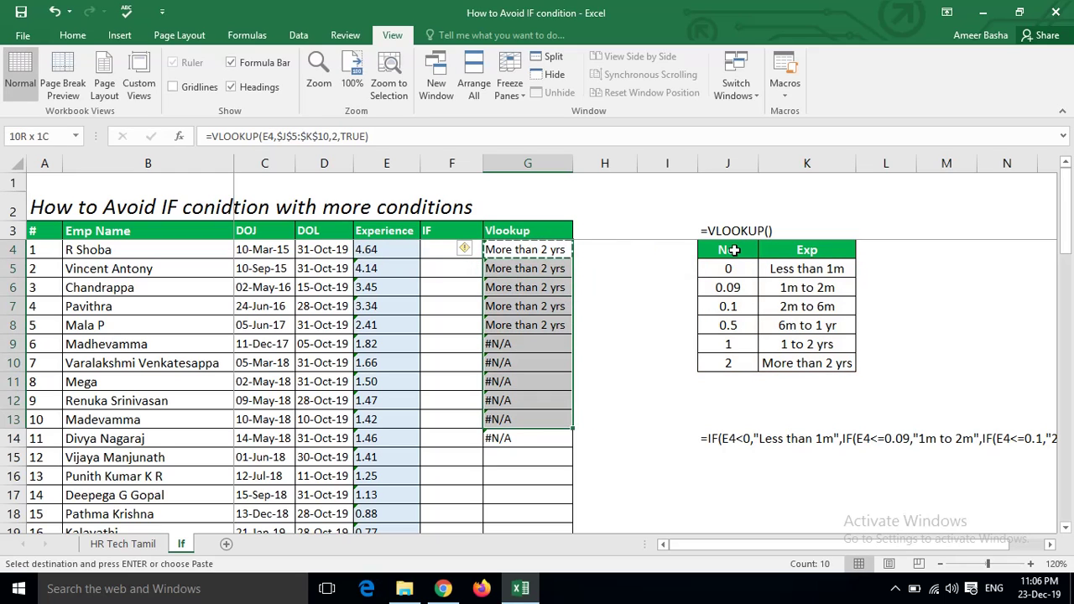
{"action": "key", "text": "shift+Down"}
{"action": "key", "text": "ctrl+v"}
{"action": "key", "text": "Escape"}
Step: Copy the VLOOKUP formula from G14 down to the last employee row, G64
{"action": "key", "text": "Down"}
{"action": "key", "text": "Down"}
{"action": "key", "text": "Down"}
{"action": "key", "text": "Down"}
{"action": "key", "text": "Down"}
{"action": "key", "text": "Down"}
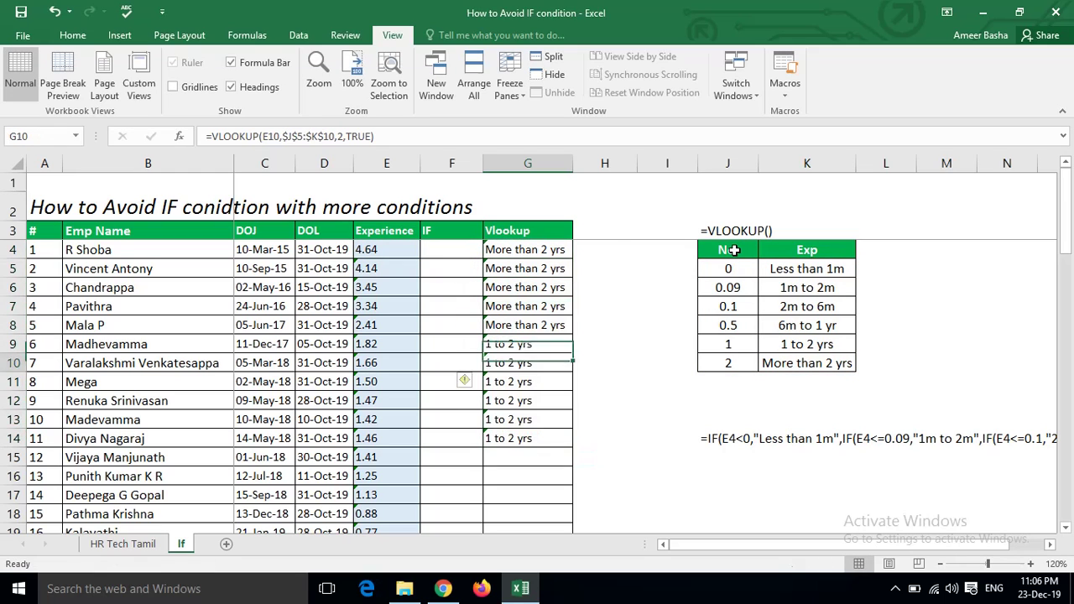
{"action": "key", "text": "Down"}
{"action": "key", "text": "Down"}
{"action": "key", "text": "Down"}
{"action": "key", "text": "Down"}
{"action": "key", "text": "ctrl+c"}
{"action": "key", "text": "Left"}
{"action": "key", "text": "Left"}
{"action": "key", "text": "ctrl+Down"}
{"action": "key", "text": "Right"}
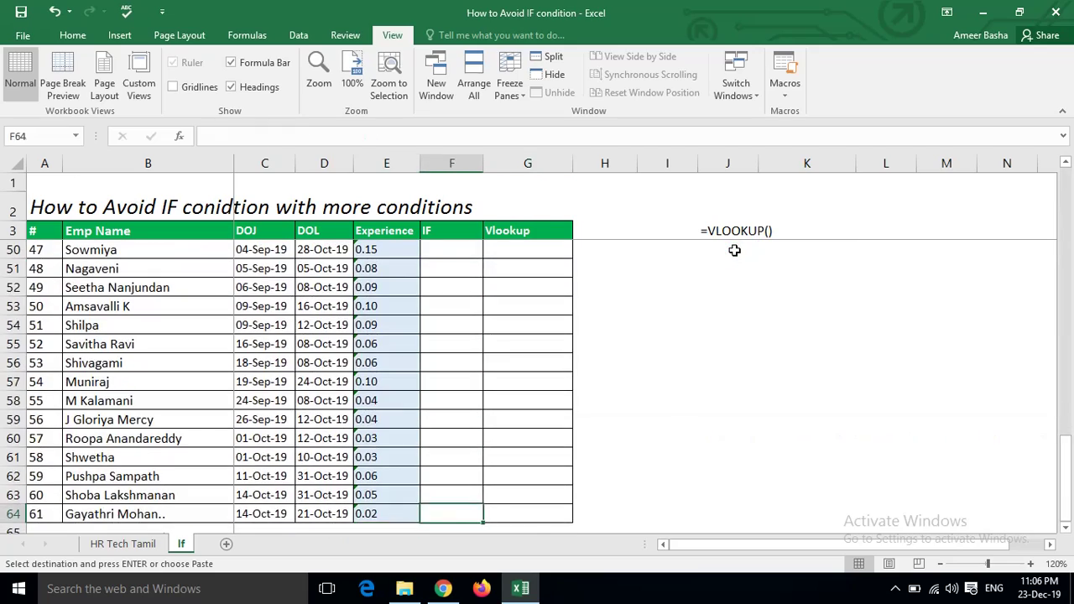
{"action": "key", "text": "Right"}
{"action": "key", "text": "ctrl+shift+Up"}
{"action": "key", "text": "Return"}
Step: Review the experience ranges in the upper rows of the Vlookup column against the experience values and the threshold table
{"action": "key", "text": "ctrl+Up"}
{"action": "key", "text": "Down"}
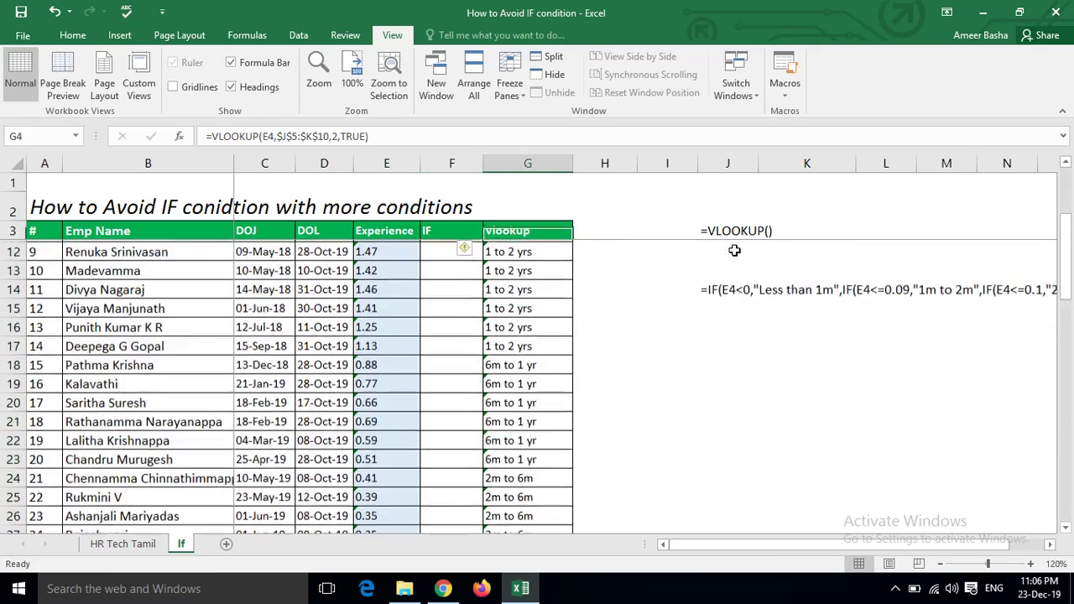
{"action": "key", "text": "Down"}
{"action": "key", "text": "Down"}
{"action": "key", "text": "Down"}
{"action": "key", "text": "Down"}
{"action": "key", "text": "Down"}
{"action": "key", "text": "Down"}
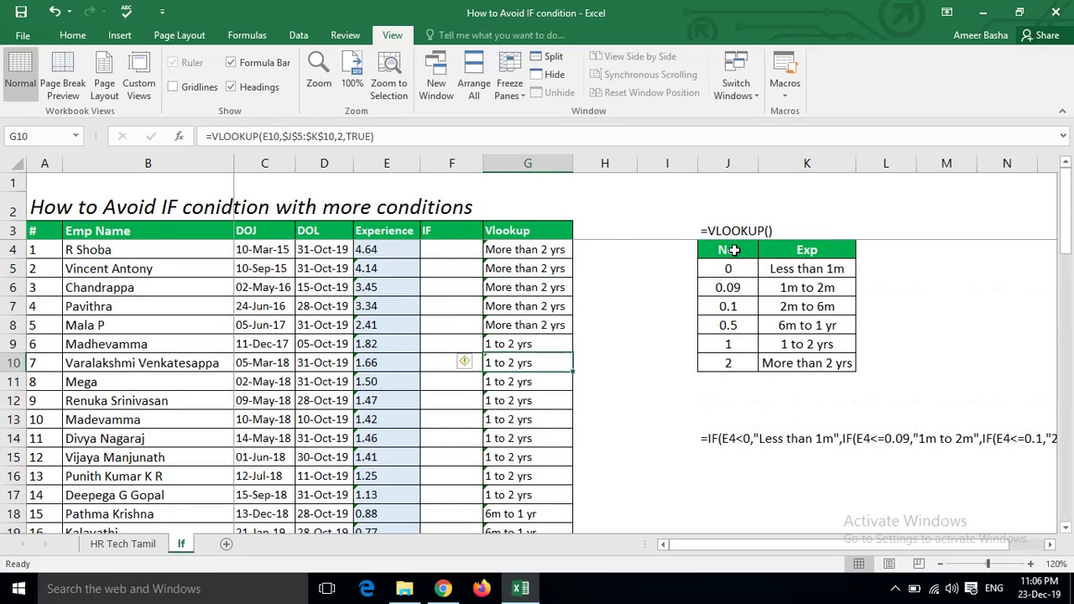
{"action": "key", "text": "Up"}
{"action": "key", "text": "Up"}
{"action": "key", "text": "Up"}
{"action": "key", "text": "Up"}
{"action": "key", "text": "Up"}
{"action": "key", "text": "Up"}
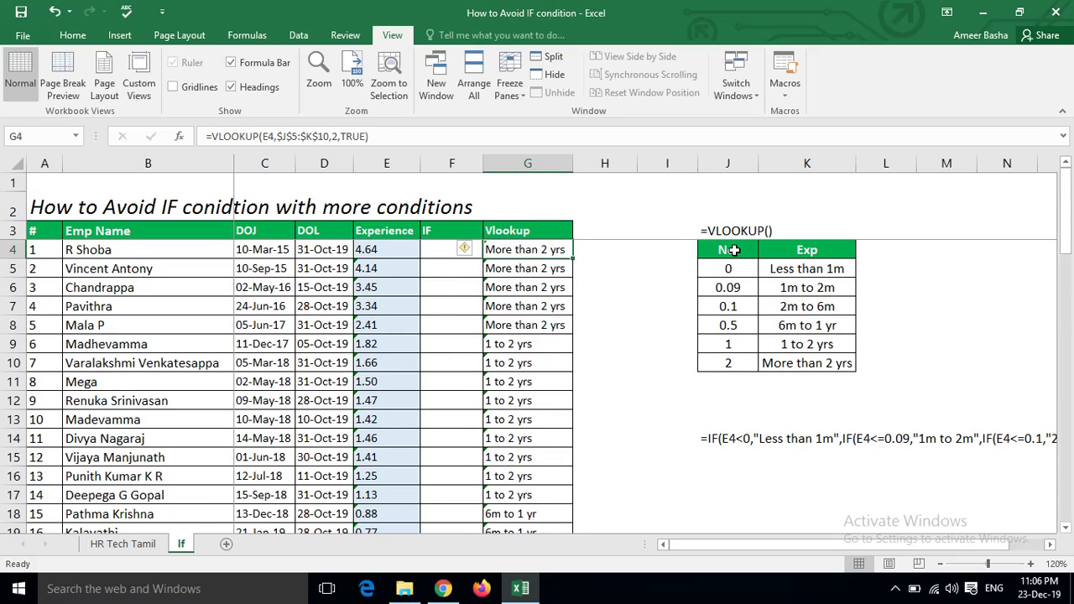
{"action": "key", "text": "Down"}
{"action": "key", "text": "Down"}
{"action": "key", "text": "Down"}
{"action": "key", "text": "Down"}
{"action": "key", "text": "Down"}
{"action": "key", "text": "Down"}
{"action": "key", "text": "Down"}
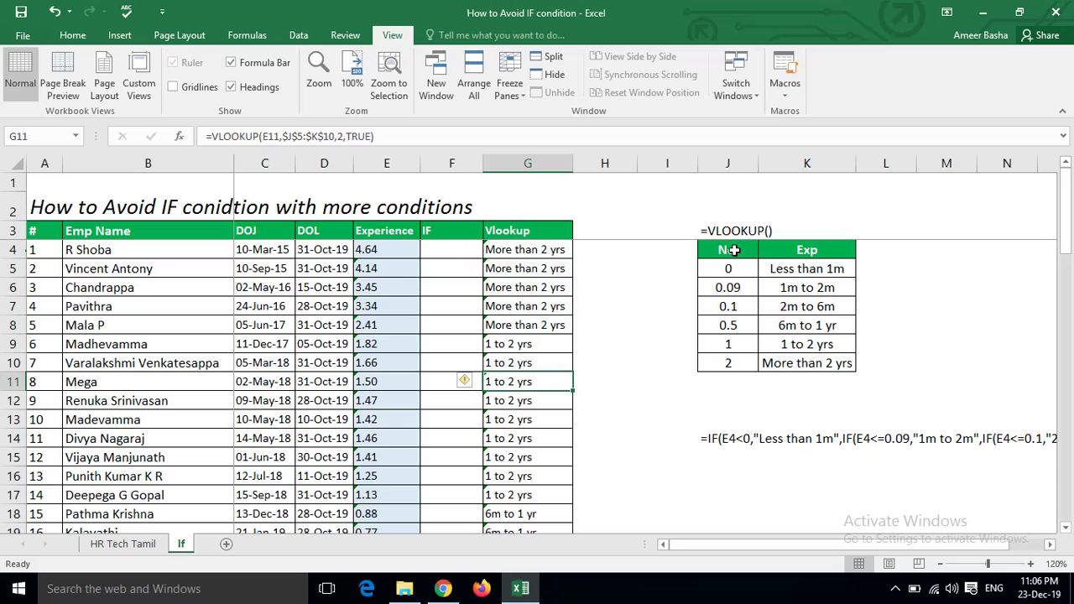